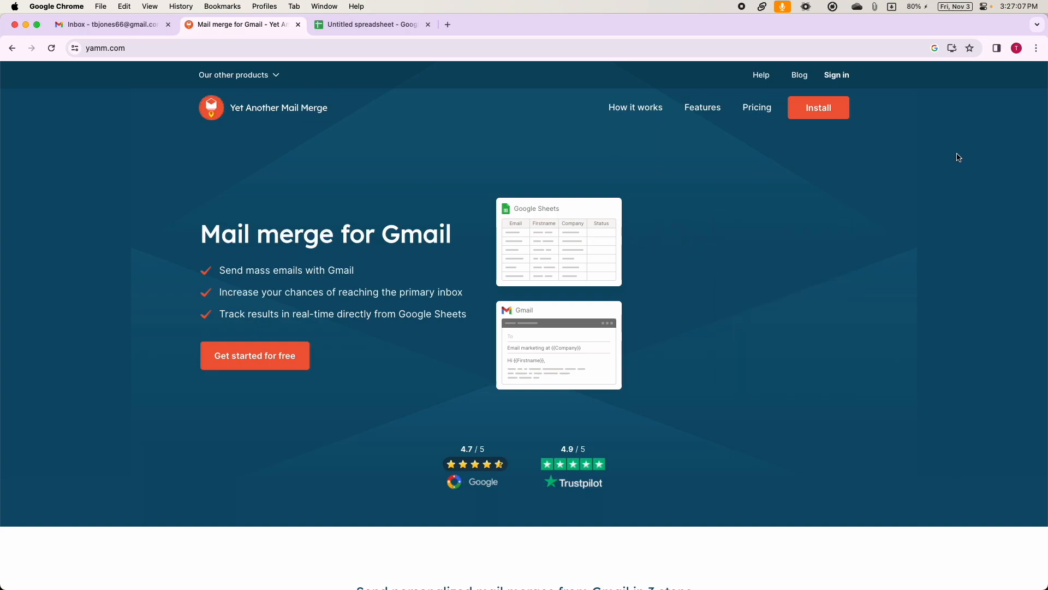
Step: Check which Google account the browser profile is signed in with
{"action": "left_click", "coordinate": [1017, 49]}
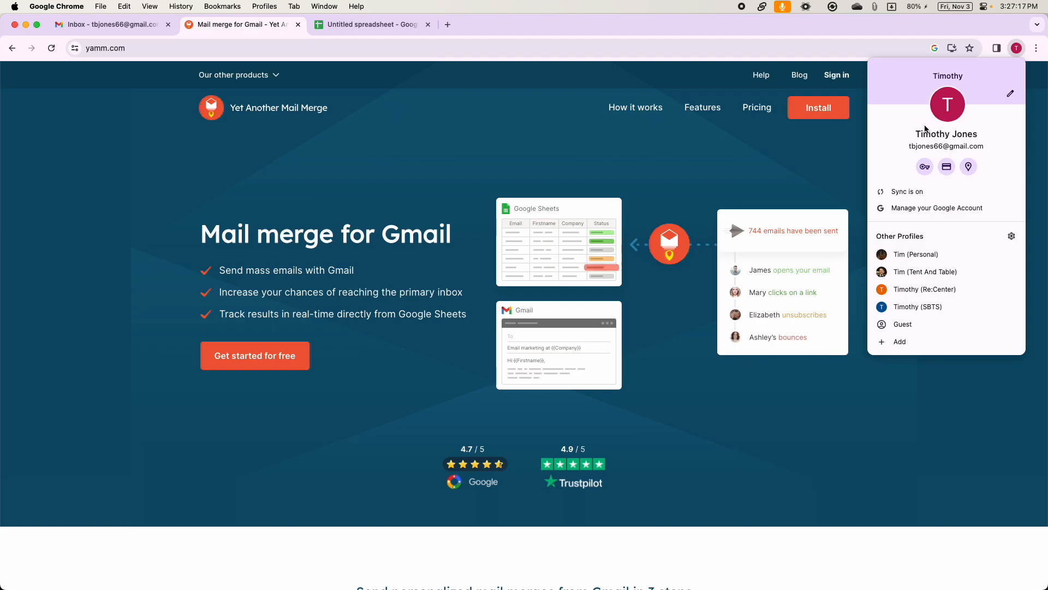
{"action": "left_click", "coordinate": [1034, 87]}
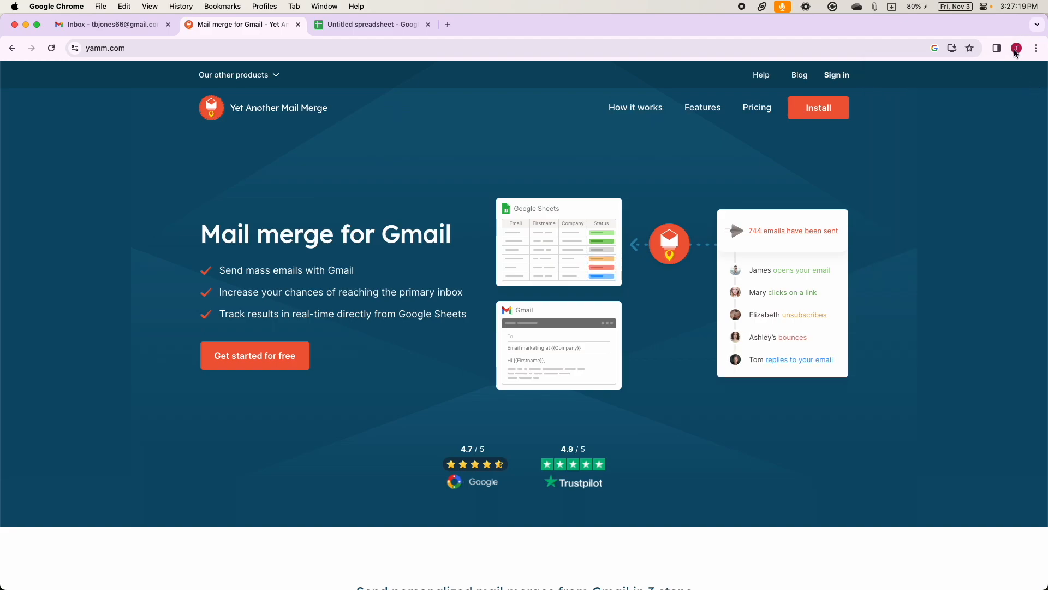
{"action": "left_click", "coordinate": [1017, 49]}
{"action": "left_click", "coordinate": [767, 145]}
Step: Start the Yet Another Mail Merge installation and create a YAMM account with the signed-in Google account
{"action": "left_click", "coordinate": [817, 108]}
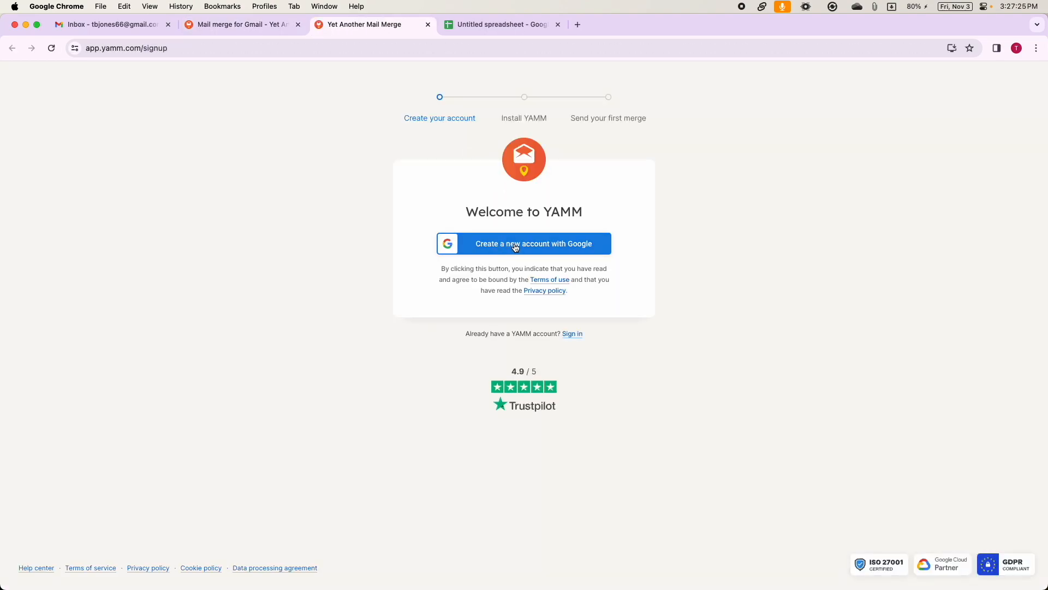
{"action": "left_click", "coordinate": [526, 245]}
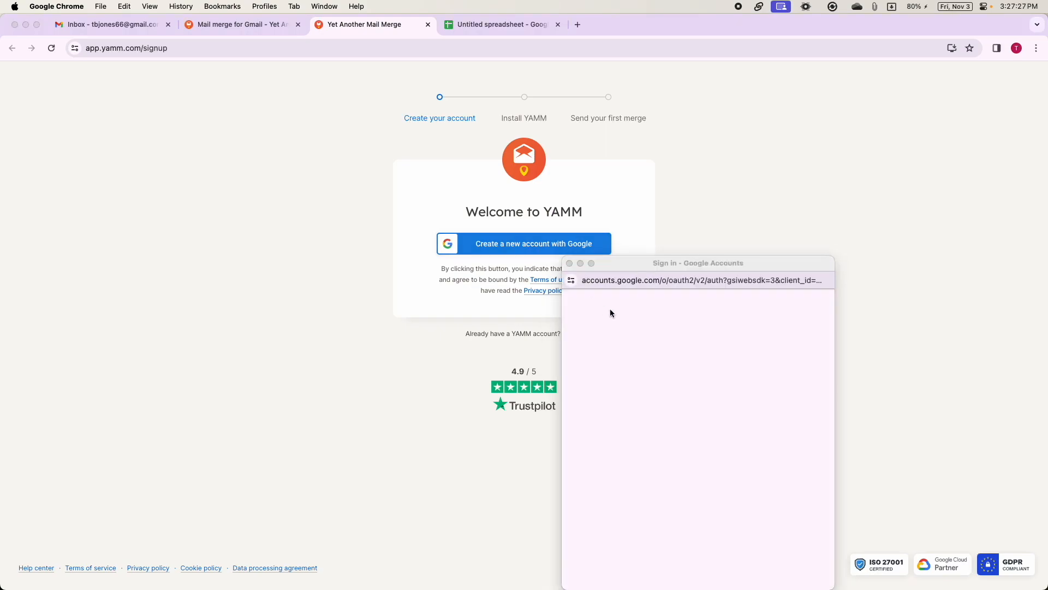
{"action": "left_click_drag", "start_coordinate": [634, 265], "coordinate": [537, 184]}
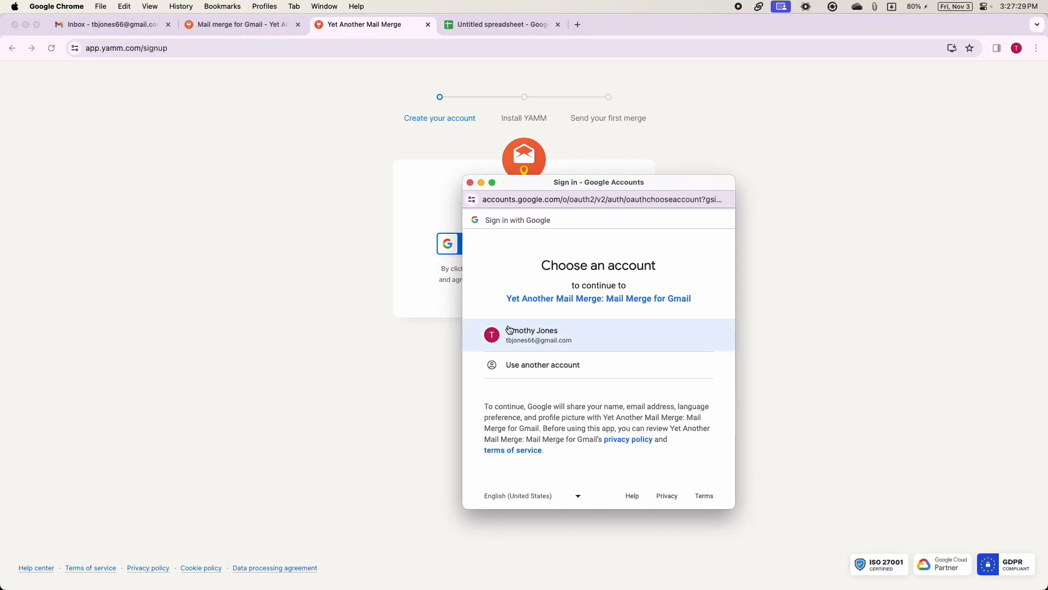
{"action": "left_click", "coordinate": [556, 334]}
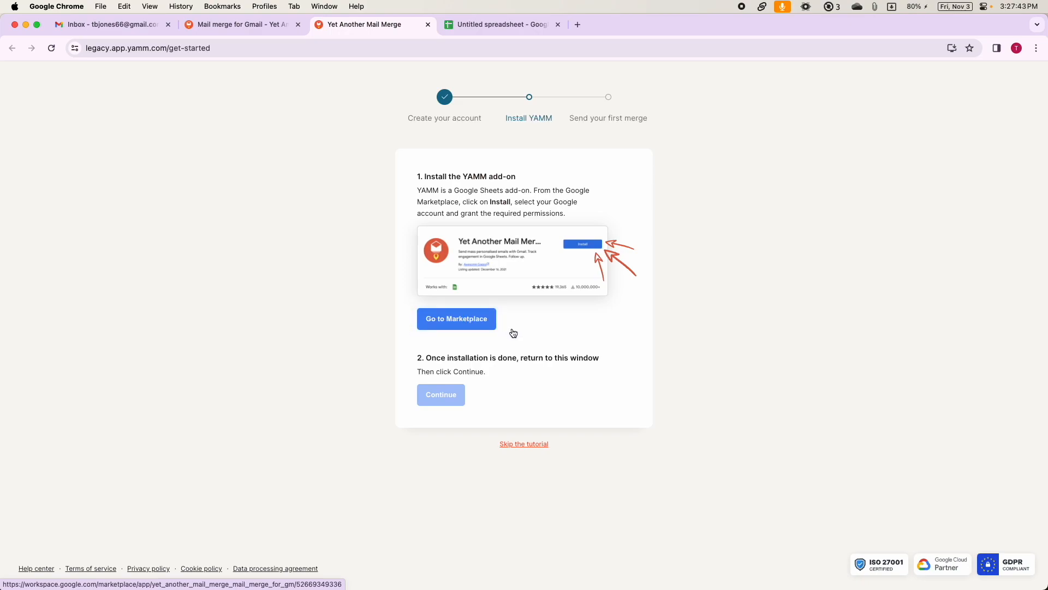
Step: Install the Yet Another Mail Merge add-on from Google Workspace Marketplace, allowing the requested account permissions and finishing the installation dialog
{"action": "left_click", "coordinate": [457, 324]}
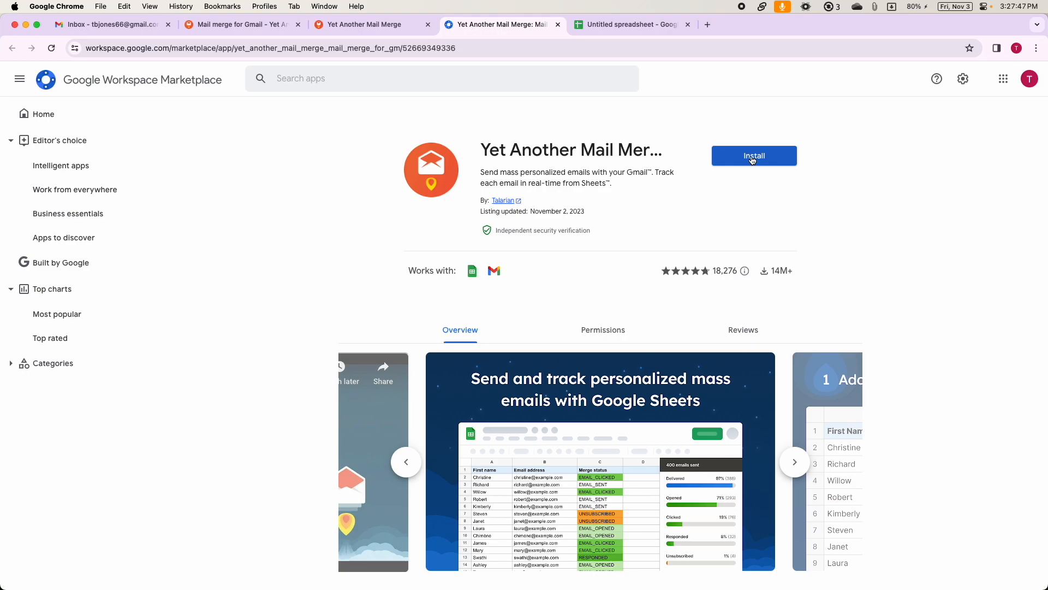
{"action": "left_click", "coordinate": [752, 161]}
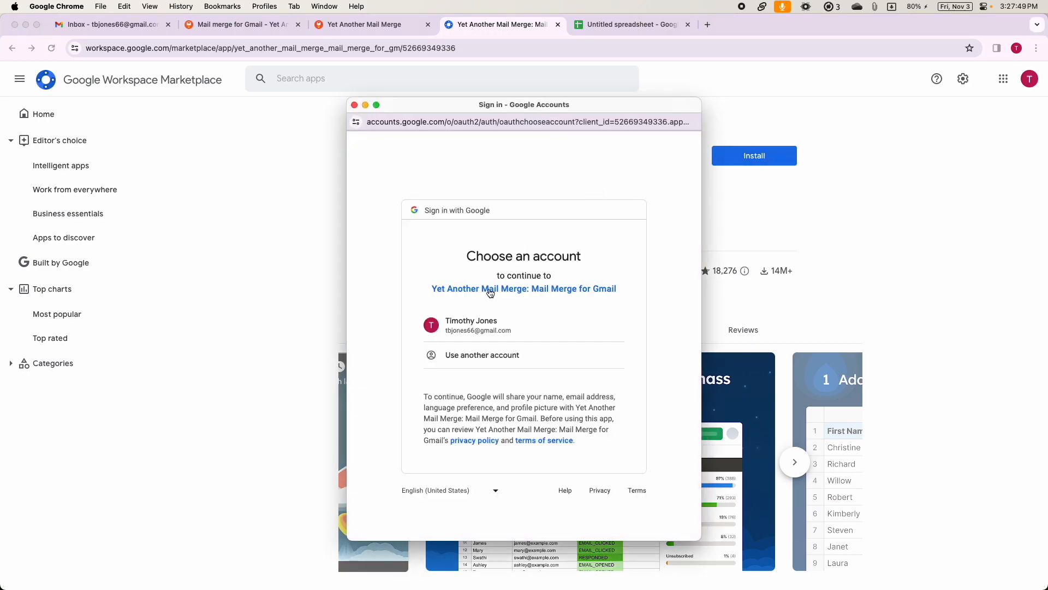
{"action": "left_click", "coordinate": [494, 326]}
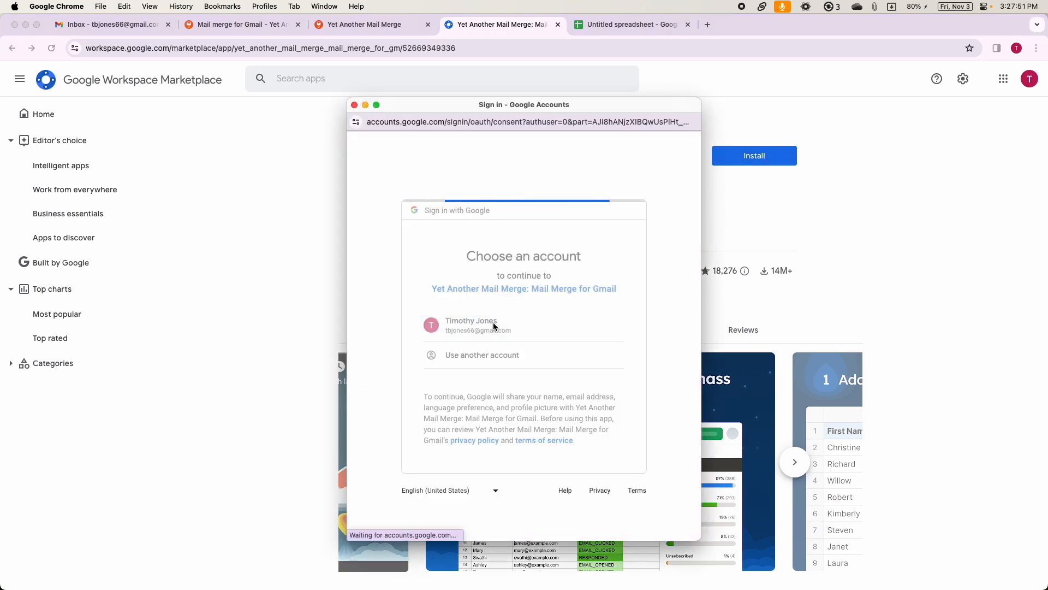
{"action": "scroll", "coordinate": [536, 327], "scroll_direction": "down", "scroll_amount": 3}
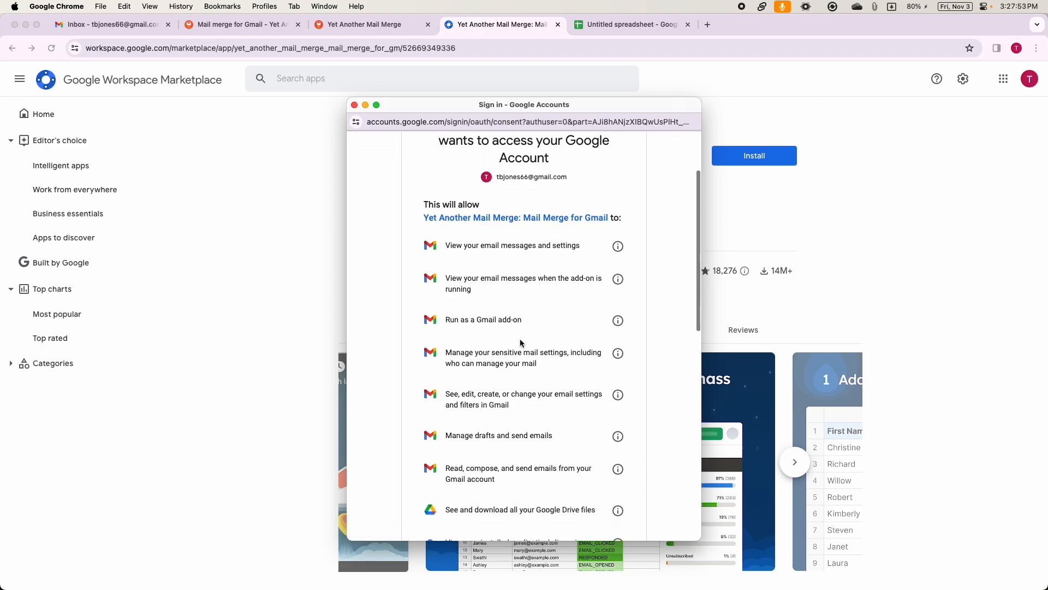
{"action": "scroll", "coordinate": [520, 343], "scroll_direction": "down", "scroll_amount": 10}
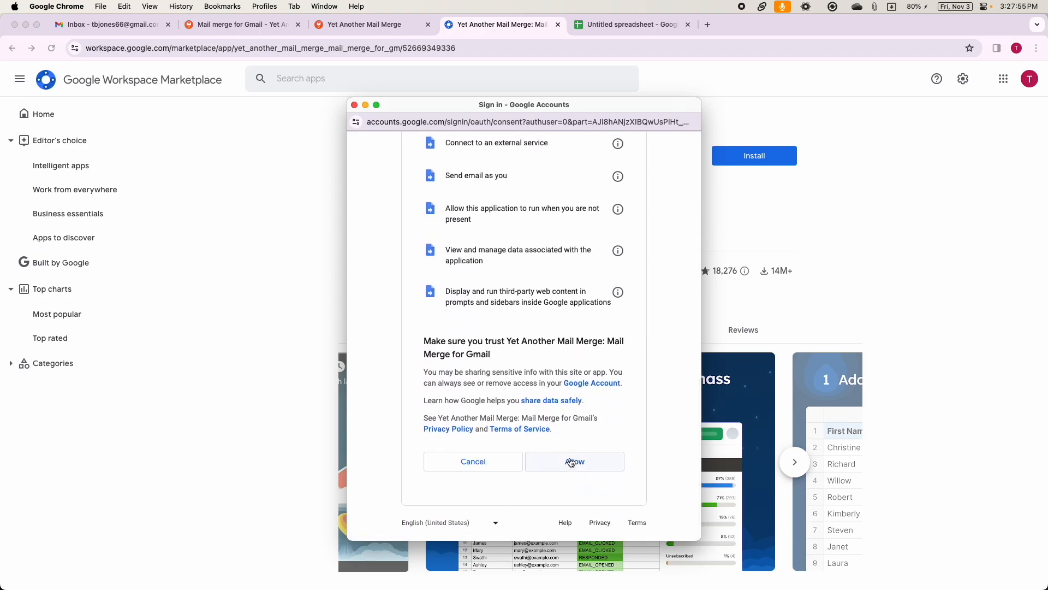
{"action": "left_click", "coordinate": [571, 463]}
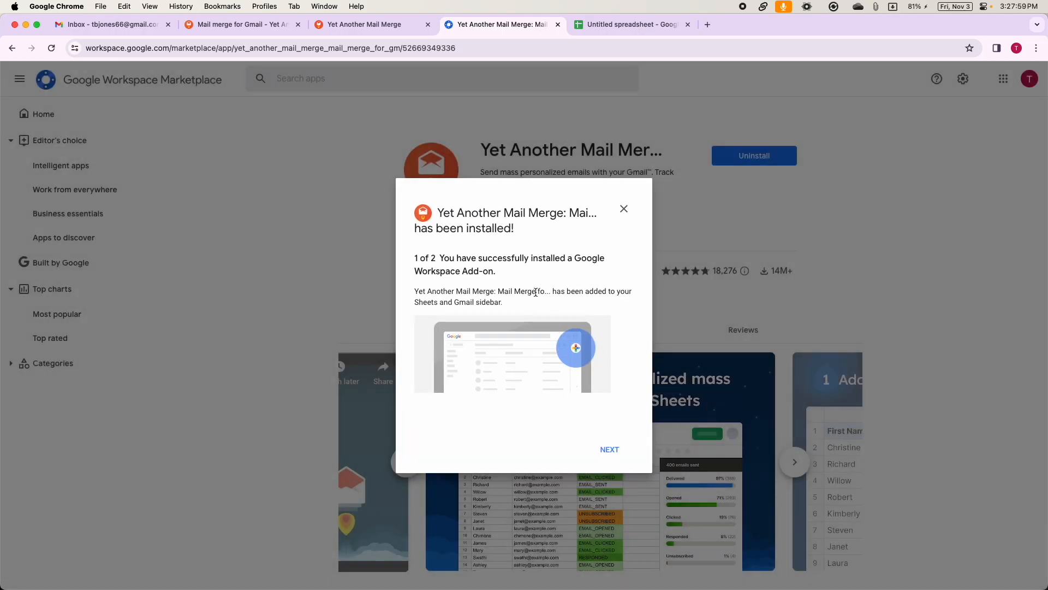
{"action": "left_click", "coordinate": [608, 449]}
{"action": "left_click", "coordinate": [610, 447]}
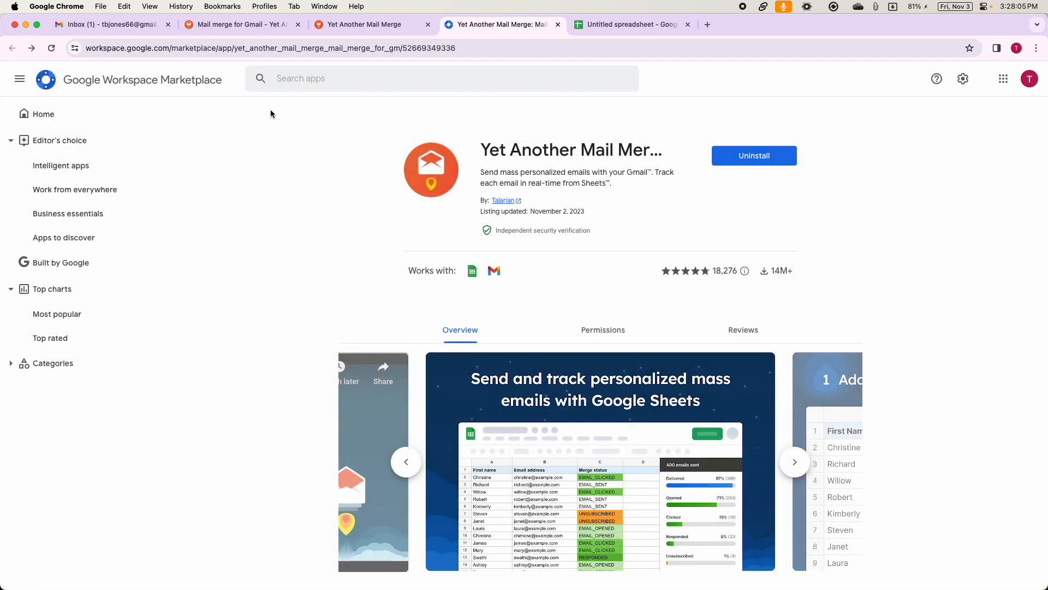
Step: Switch to the Gmail inbox, reload it and dismiss the YAMM for Gmail installation notice
{"action": "left_click", "coordinate": [117, 24]}
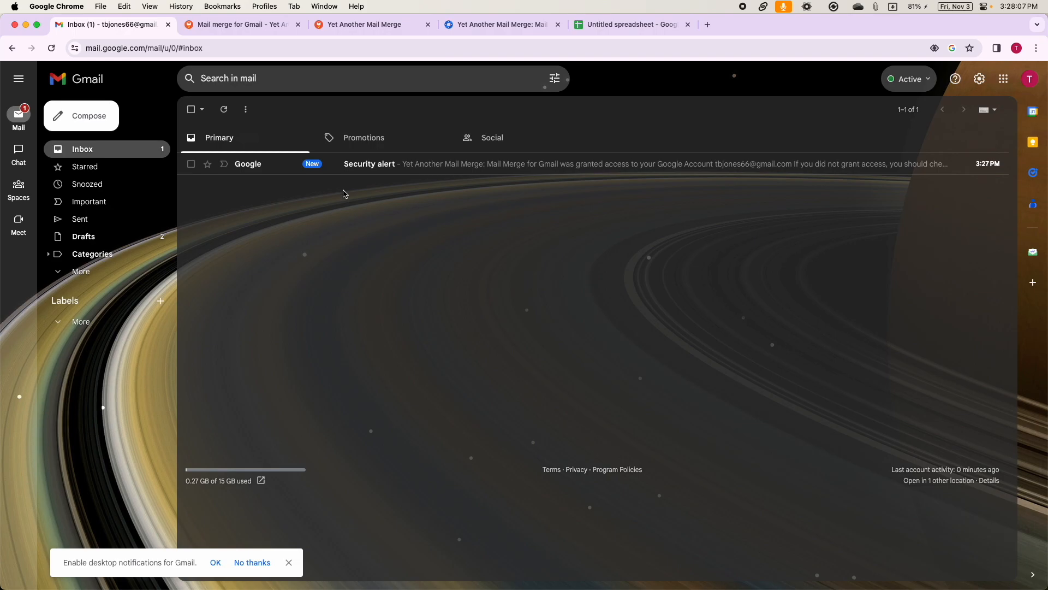
{"action": "key", "text": "super+r"}
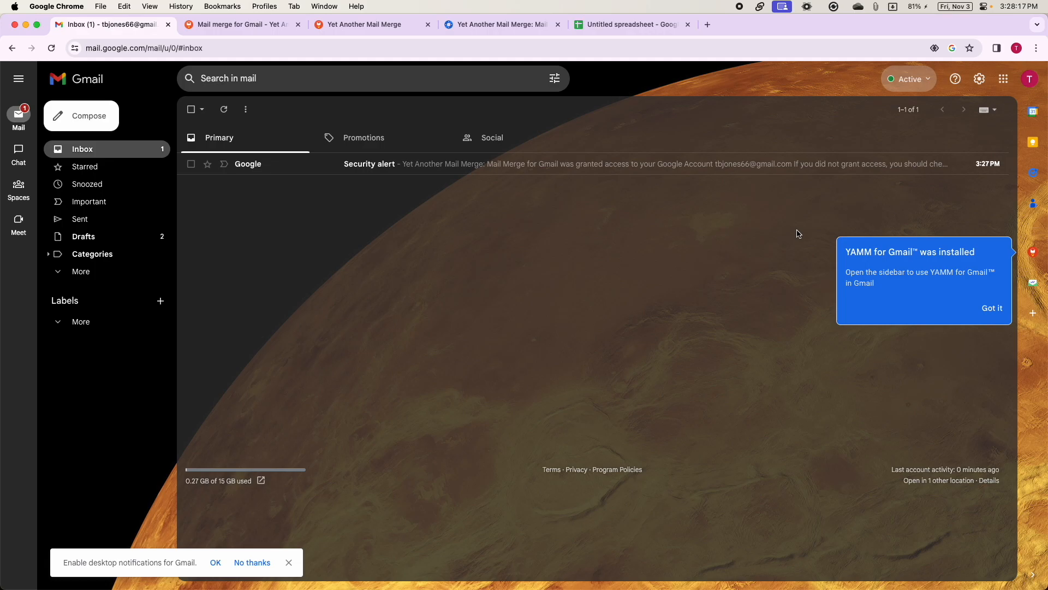
{"action": "left_click", "coordinate": [991, 308]}
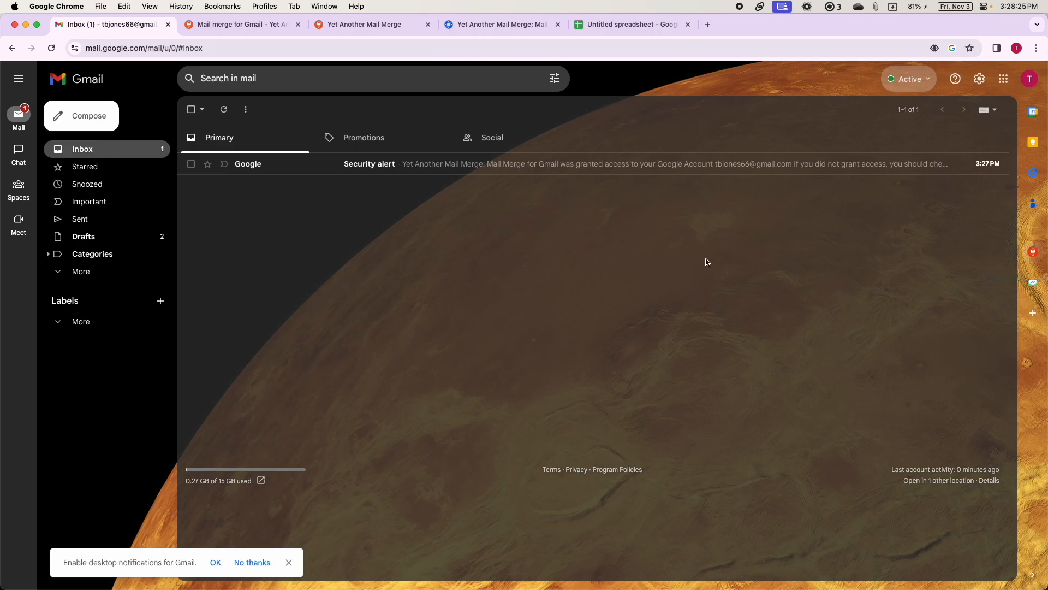
Step: Glance at the recipient spreadsheet, then compose a new Gmail message with the subject "Tent And Table" and no recipients
{"action": "left_click", "coordinate": [651, 25]}
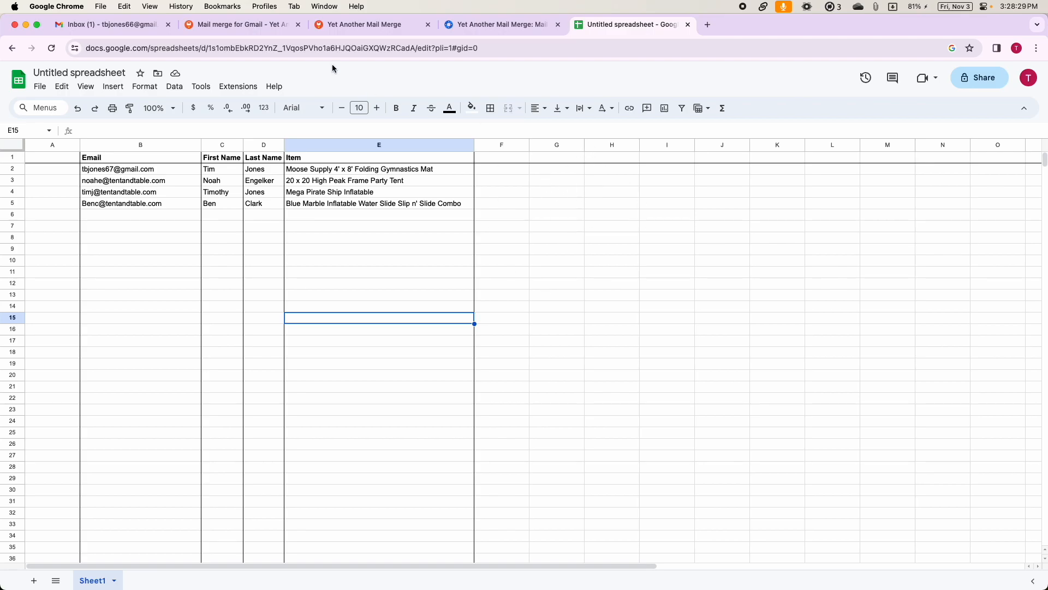
{"action": "left_click", "coordinate": [152, 29]}
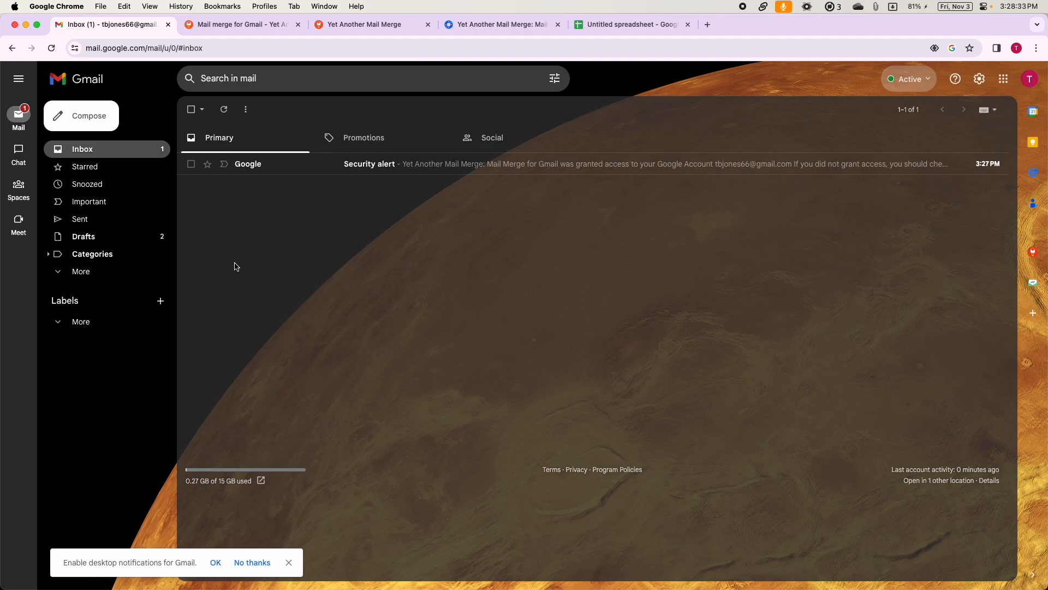
{"action": "left_click", "coordinate": [93, 116]}
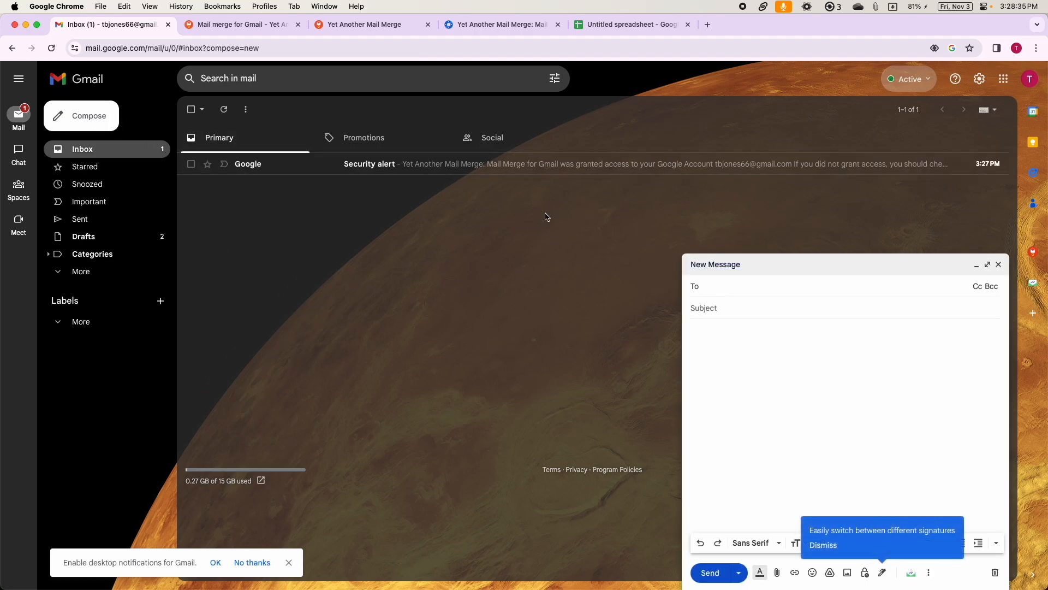
{"action": "left_click", "coordinate": [851, 434]}
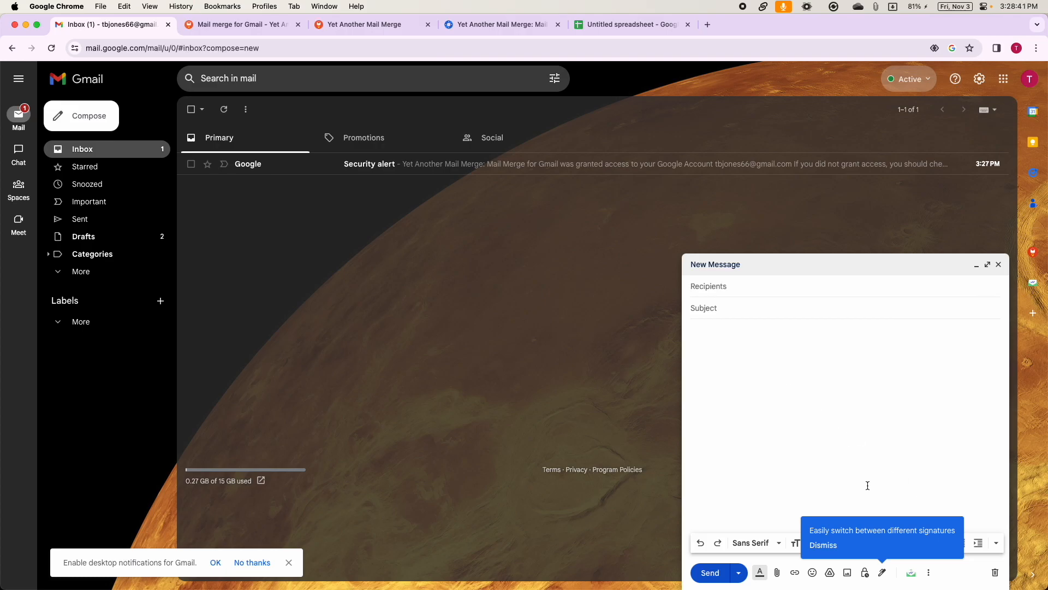
{"action": "left_click", "coordinate": [748, 309]}
{"action": "key", "text": "shift+super+v"}
{"action": "key", "text": "Return"}
{"action": "type", "text": "Tent And Table"}
Step: Fill the message body with a "Hi," greeting and the Tent and Table outreach text about "the following items you're interested in", and dismiss the signatures tip
{"action": "left_click", "coordinate": [735, 341]}
{"action": "key", "text": "shift+super+v"}
{"action": "key", "text": "Right"}
{"action": "key", "text": "Right"}
{"action": "key", "text": "Return"}
{"action": "type", "text": "Hi,  This is Tim from Tent and Table. I am reaching out because I noticed you were on our website and I was hoping to help you get the following items you're interested in! Give me a call or shoot me an email and I'll get you taken care of."}
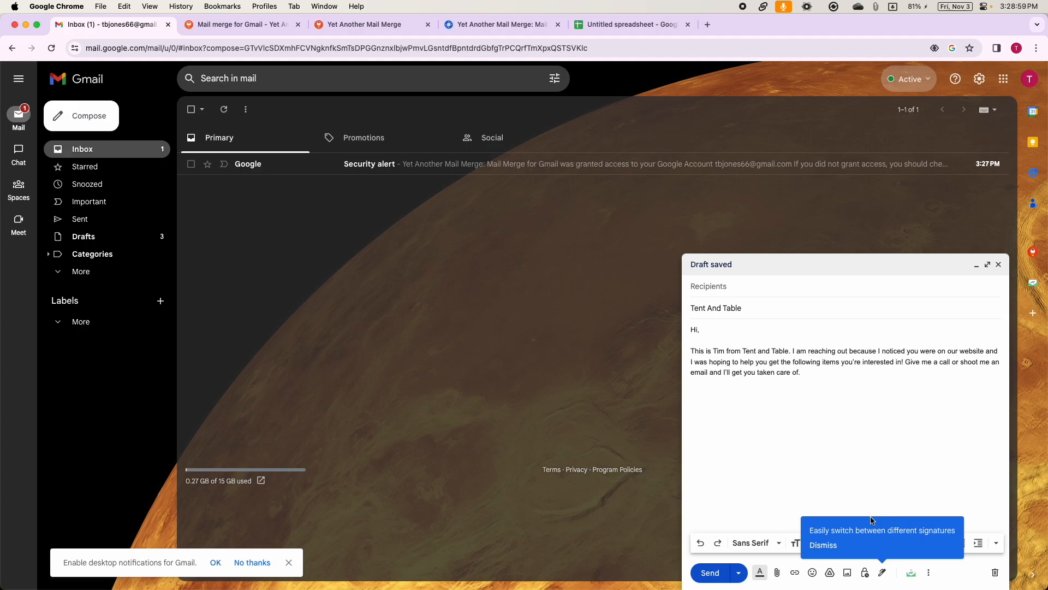
{"action": "left_click", "coordinate": [823, 545]}
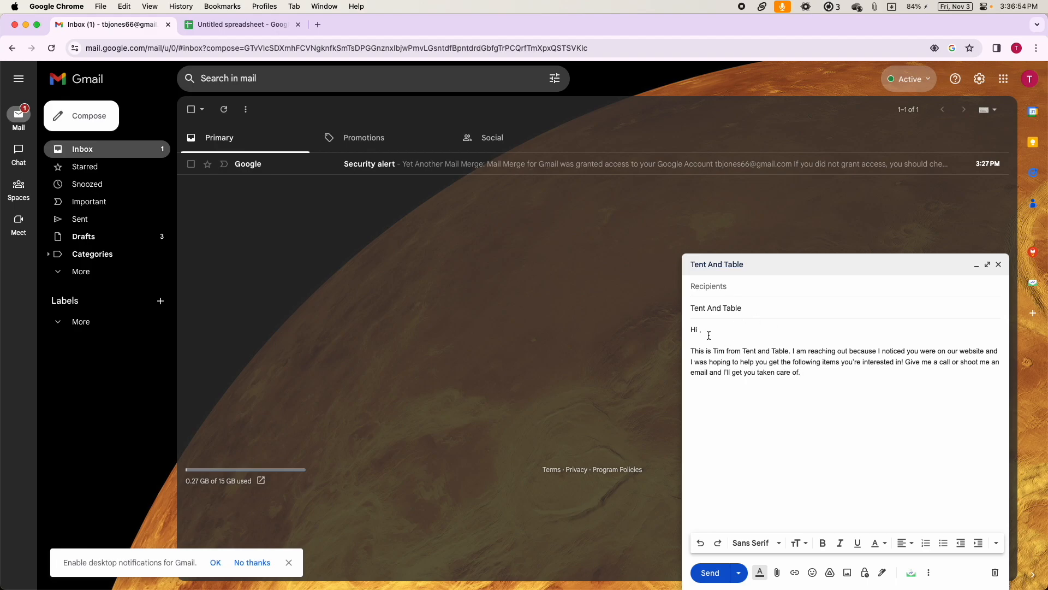
Step: Review the first recipient's entry and the header row in the mailing list spreadsheet
{"action": "left_click", "coordinate": [259, 25]}
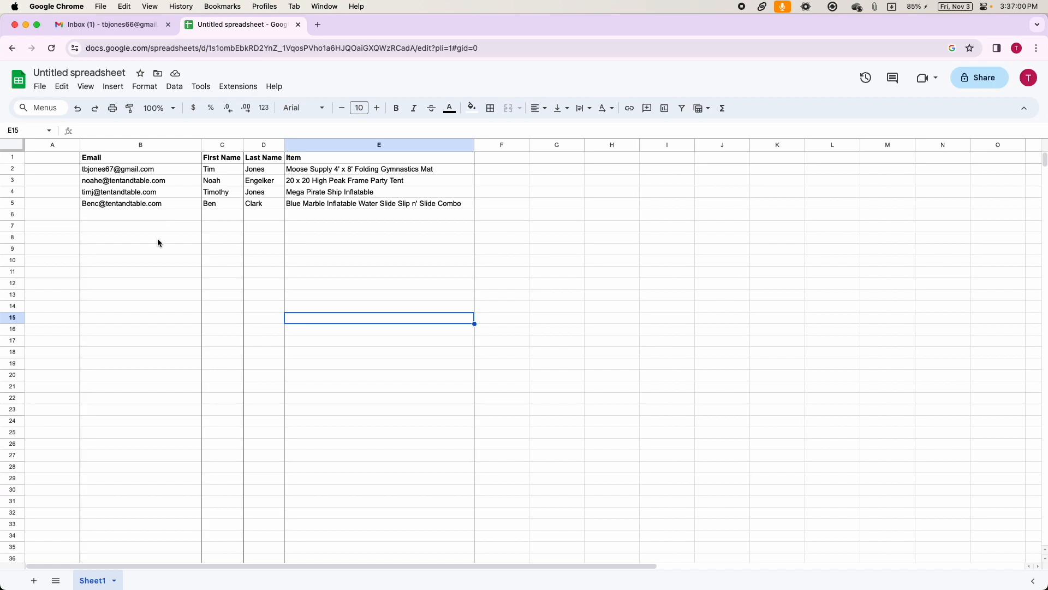
{"action": "left_click", "coordinate": [129, 171]}
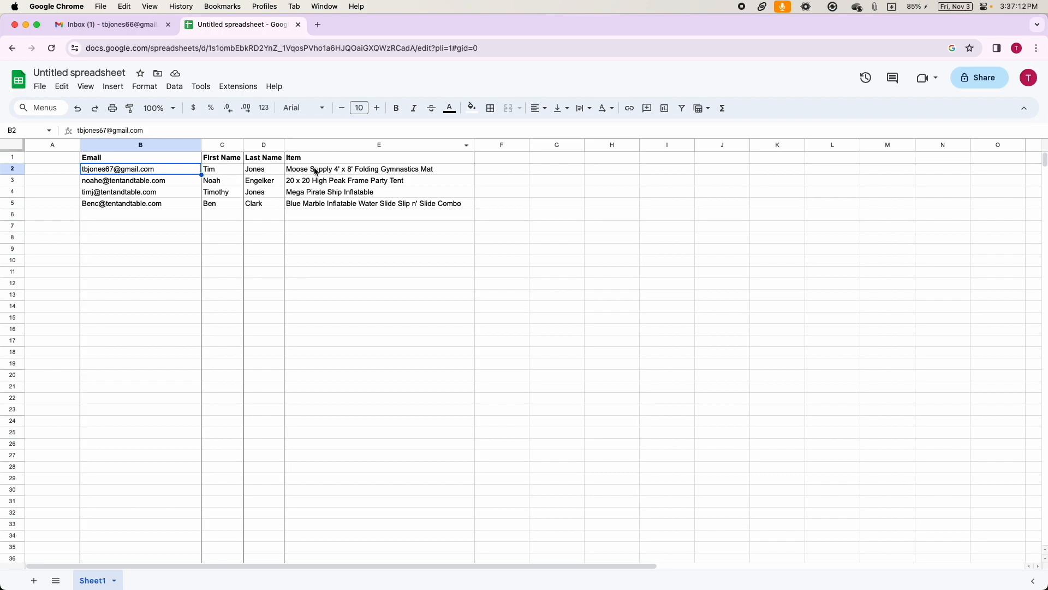
{"action": "left_click", "coordinate": [21, 157]}
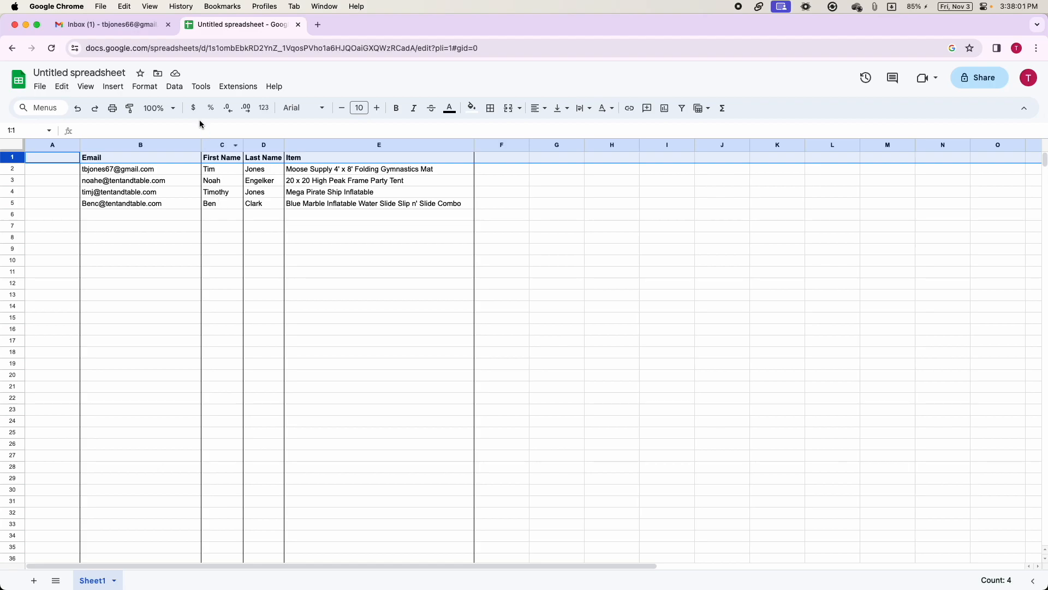
Step: Compare the {{First Name}} placeholder in the email draft with the First Name and Item column headers in the spreadsheet
{"action": "left_click", "coordinate": [143, 33]}
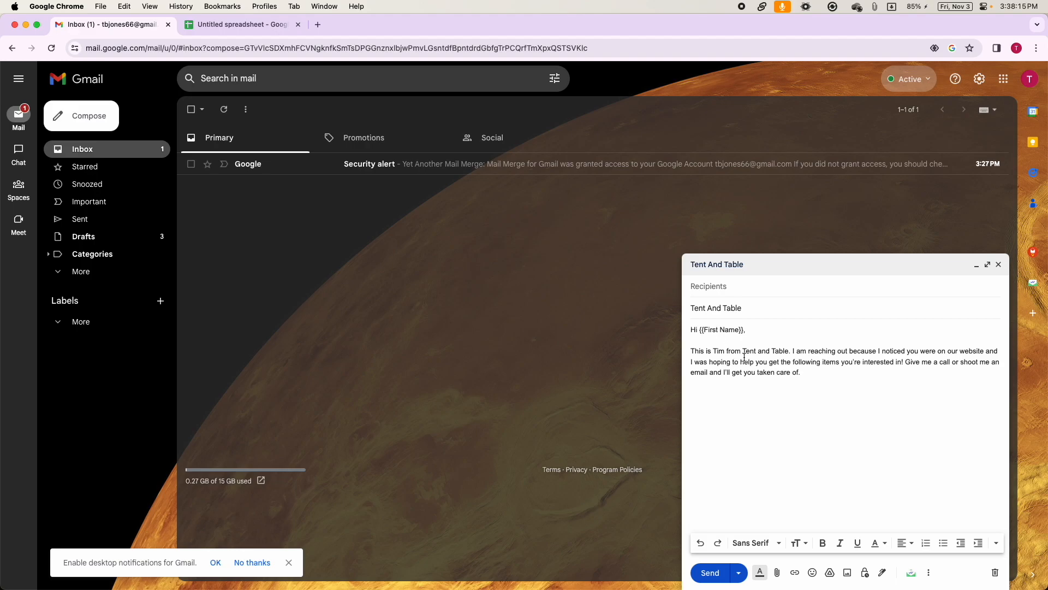
{"action": "left_click", "coordinate": [704, 330]}
{"action": "left_click_drag", "start_coordinate": [703, 329], "coordinate": [738, 329]}
{"action": "left_click", "coordinate": [240, 25]}
{"action": "left_click", "coordinate": [222, 157]}
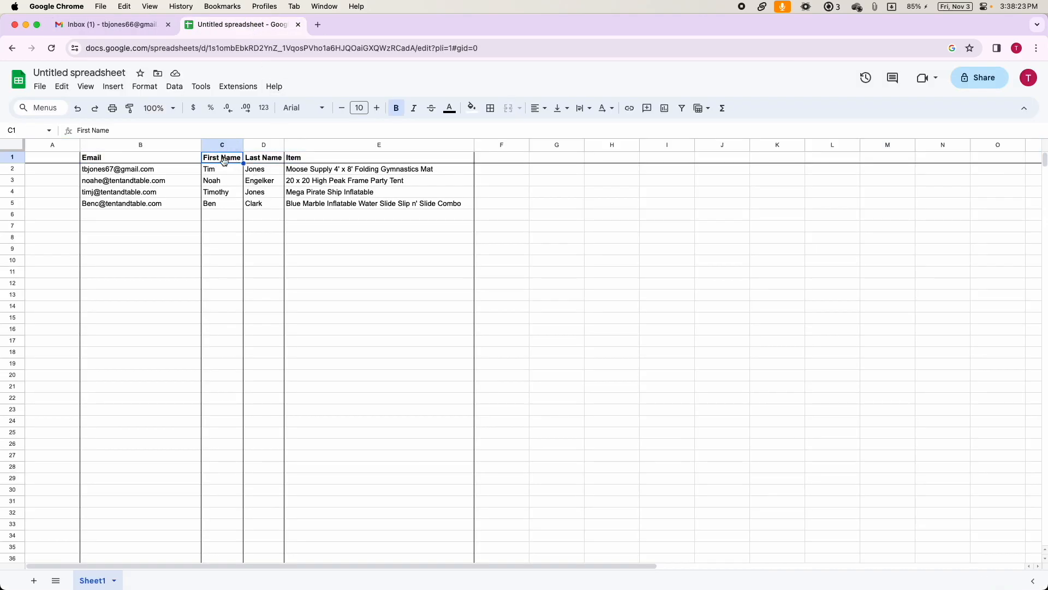
{"action": "left_click", "coordinate": [304, 159]}
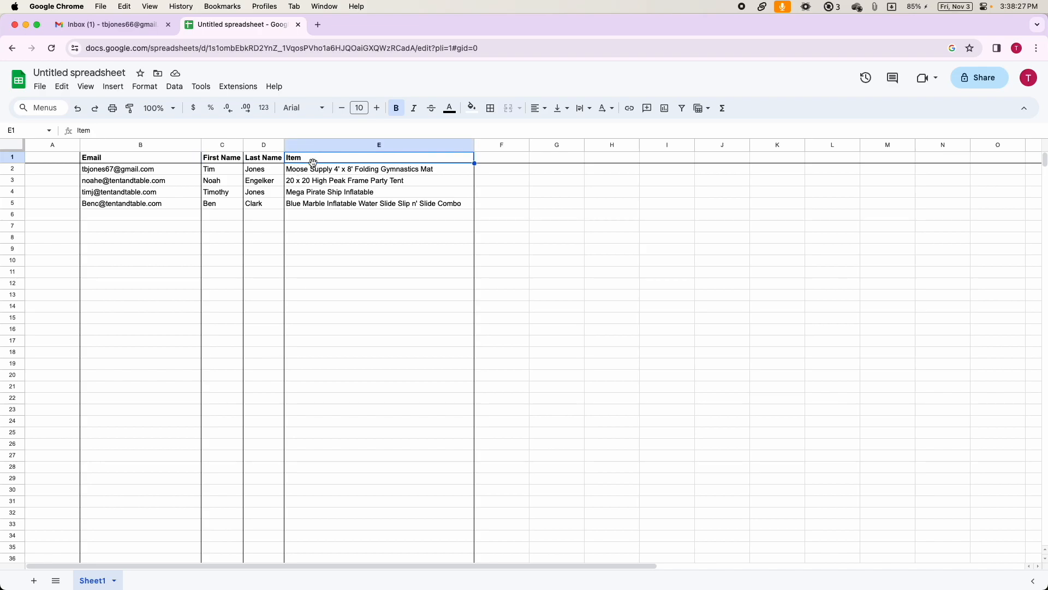
Step: Replace "following items" in the Gmail draft's body with the merge placeholder {{Item}}
{"action": "left_click", "coordinate": [143, 25]}
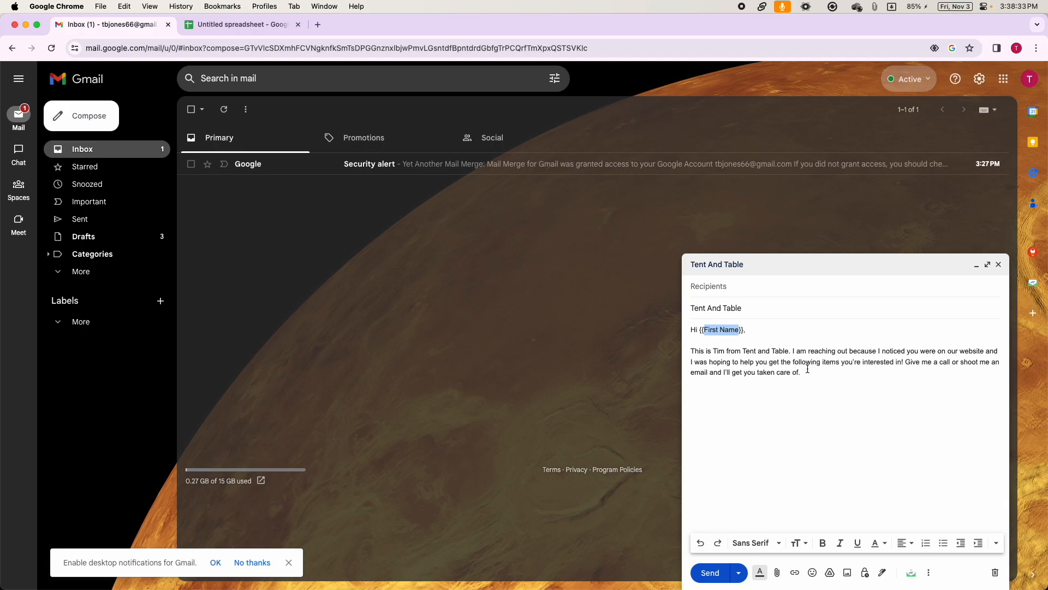
{"action": "left_click_drag", "start_coordinate": [793, 363], "coordinate": [843, 364]}
{"action": "key", "text": "BackSpace"}
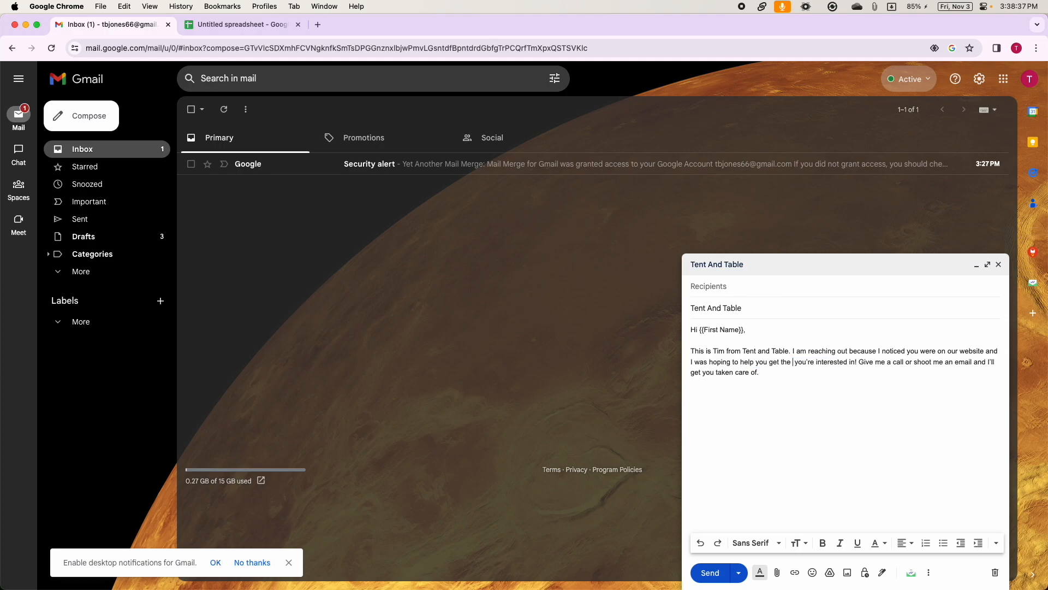
{"action": "type", "text": "{{"}
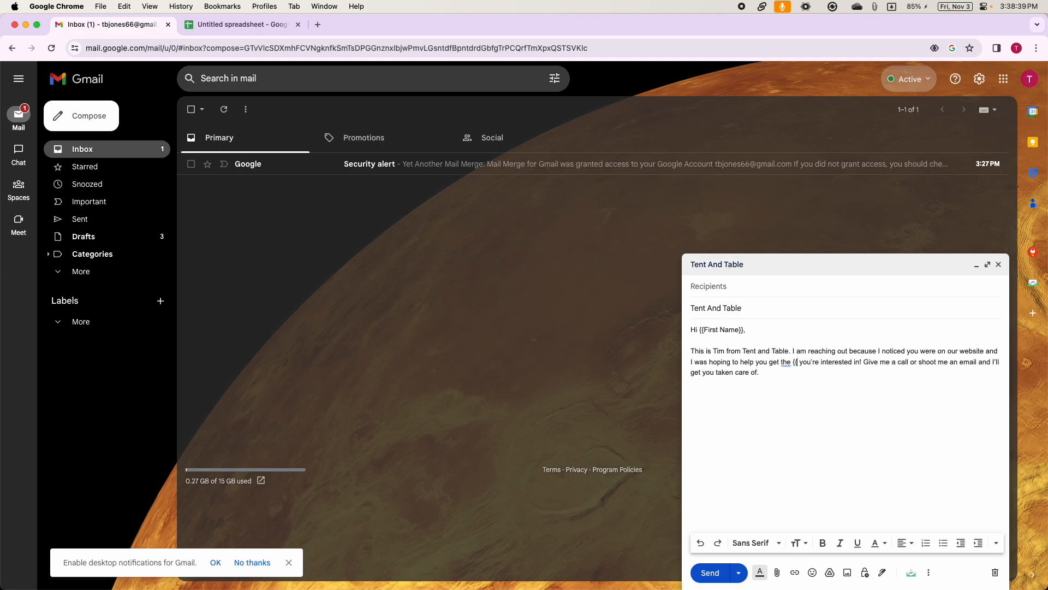
{"action": "type", "text": "ITEM"}
{"action": "key", "text": "BackSpace"}
{"action": "key", "text": "BackSpace"}
{"action": "key", "text": "BackSpace"}
{"action": "type", "text": "tem}}"}
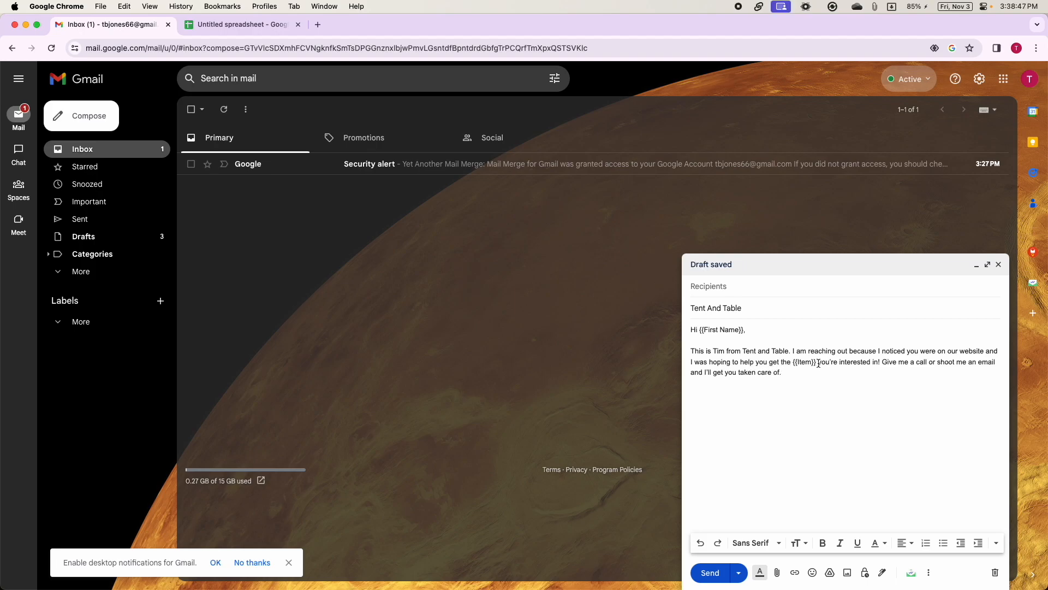
Step: Review each recipient's product in the spreadsheet's Item column, rows 2 to 5
{"action": "left_click", "coordinate": [240, 24]}
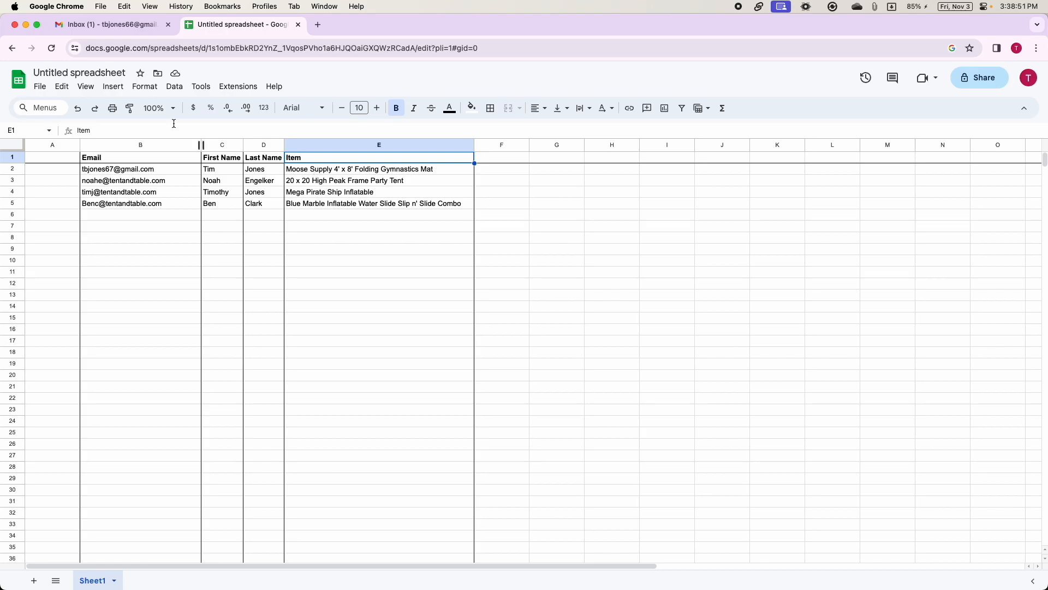
{"action": "left_click", "coordinate": [329, 174]}
{"action": "left_click", "coordinate": [328, 182]}
{"action": "left_click", "coordinate": [328, 194]}
{"action": "left_click", "coordinate": [328, 209]}
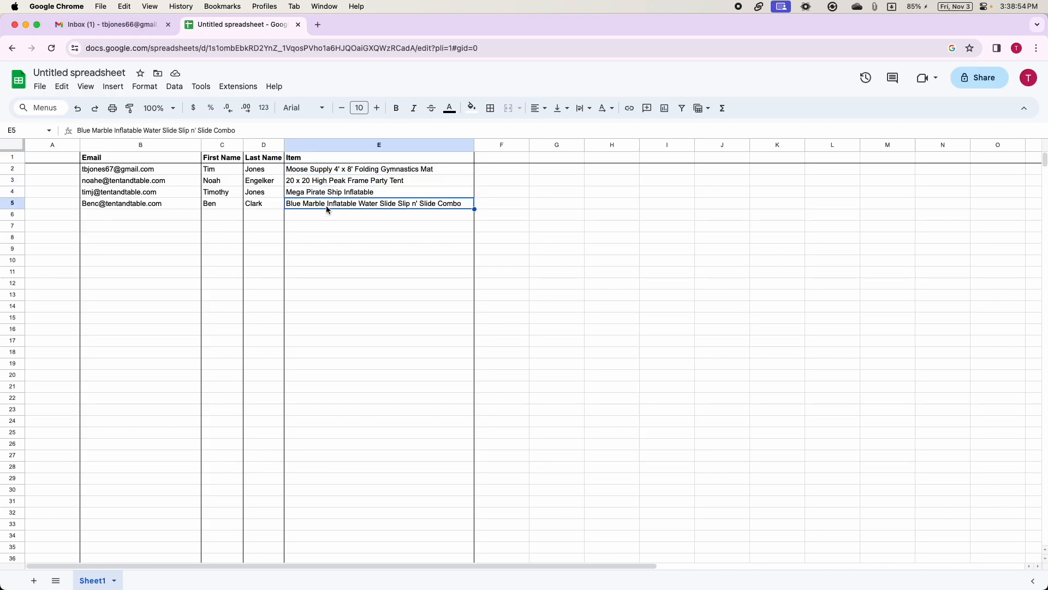
Step: Add the sender's full name as a sign-off below the Gmail draft's body, separated by a blank line
{"action": "left_click", "coordinate": [131, 25]}
{"action": "left_click", "coordinate": [798, 372]}
{"action": "key", "text": "Return"}
{"action": "key", "text": "Return"}
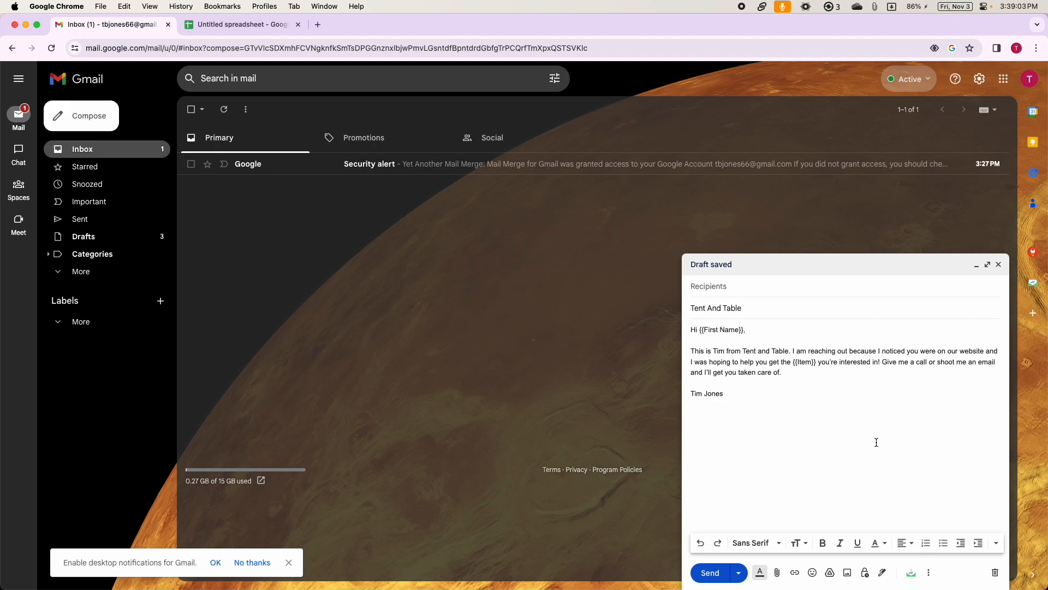
Step: Close the email draft and check the saved Tent And Table message among Gmail's drafts
{"action": "left_click", "coordinate": [999, 267]}
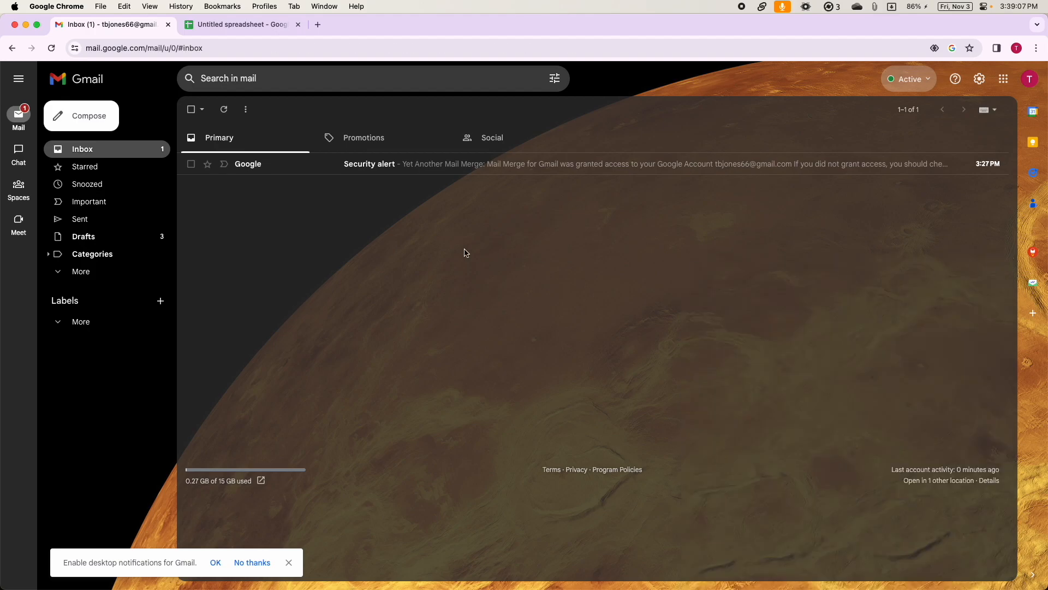
{"action": "left_click", "coordinate": [103, 236]}
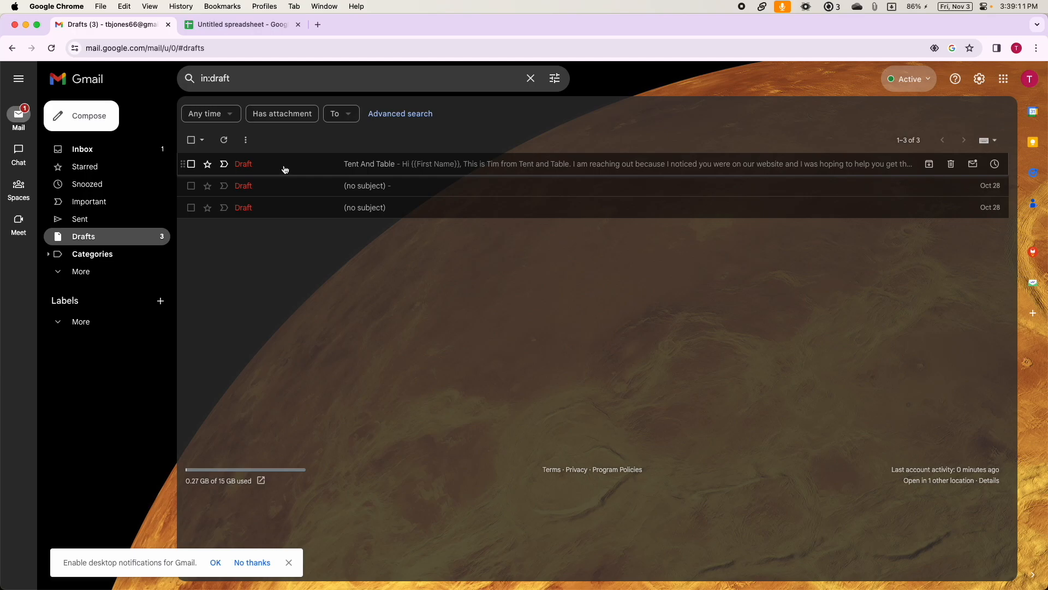
{"action": "left_click", "coordinate": [418, 166]}
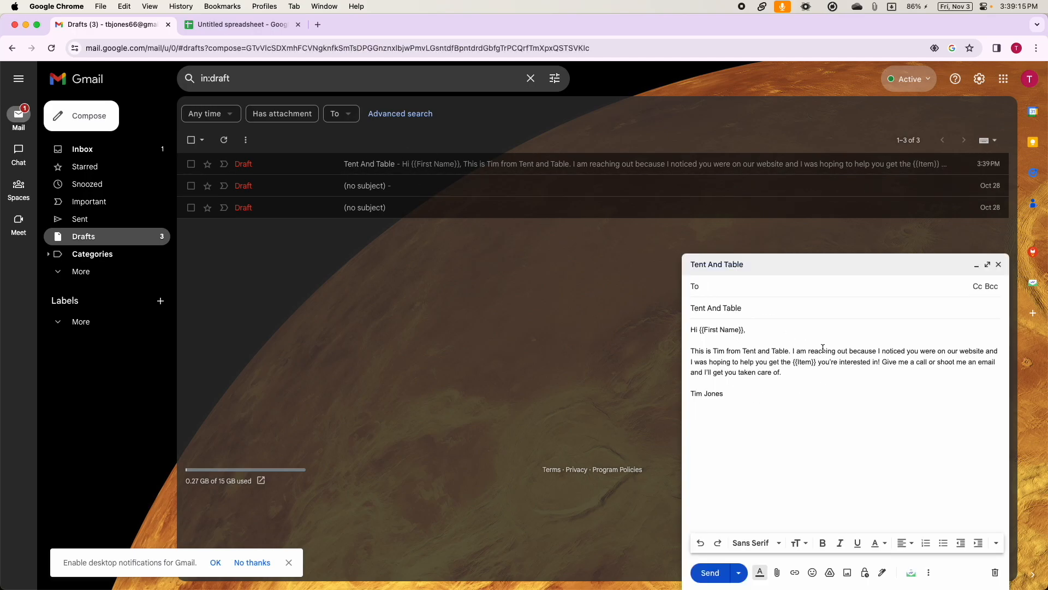
{"action": "left_click", "coordinate": [999, 264]}
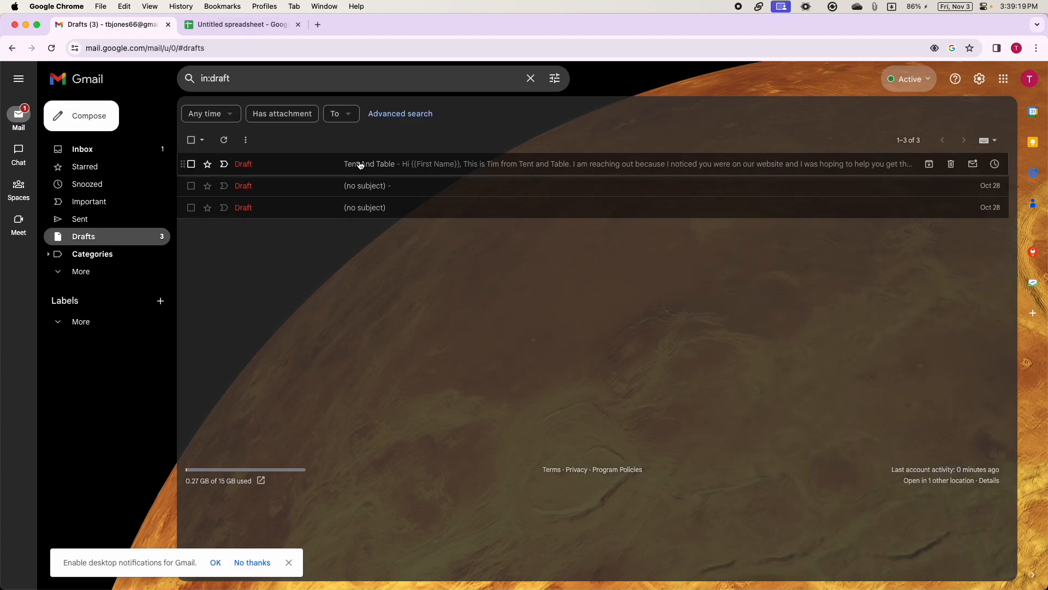
Step: Reload the recipient spreadsheet in Google Sheets and start a mail merge with the Yet Another Mail Merge add-on
{"action": "left_click", "coordinate": [279, 25]}
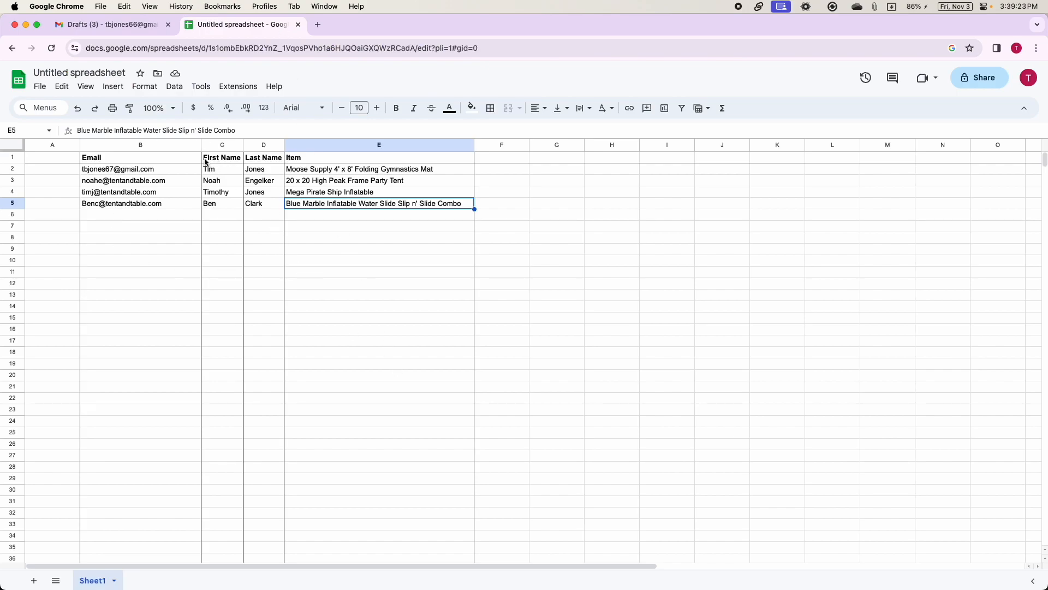
{"action": "left_click", "coordinate": [239, 89]}
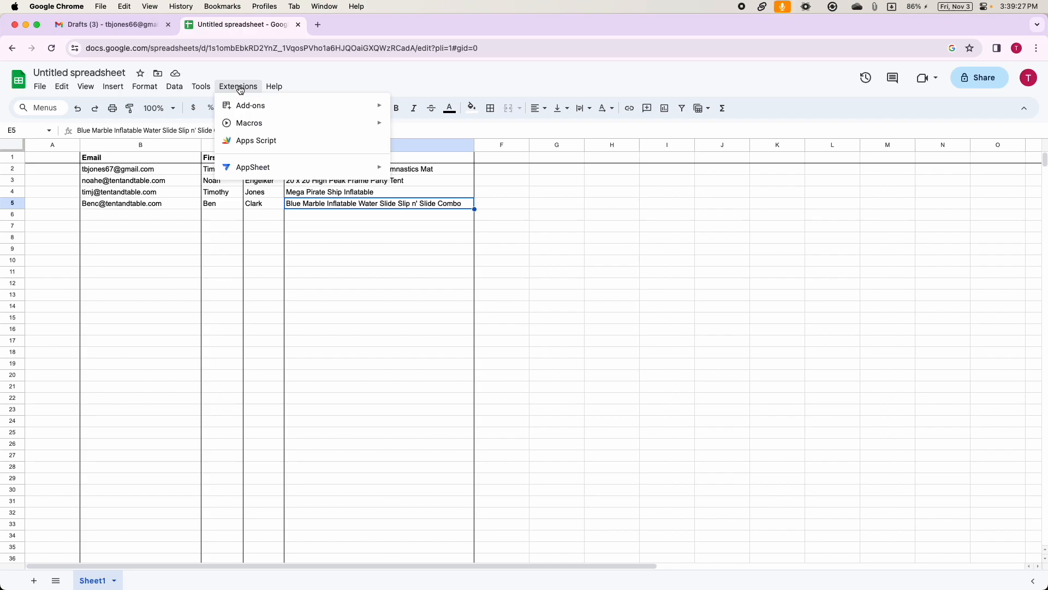
{"action": "left_click", "coordinate": [241, 90]}
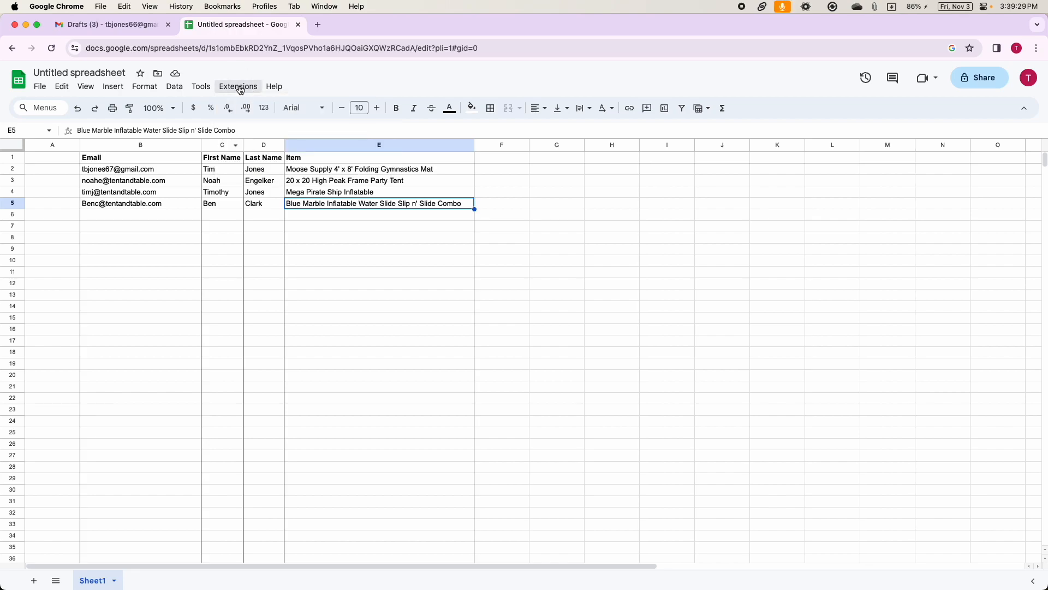
{"action": "left_click", "coordinate": [51, 48]}
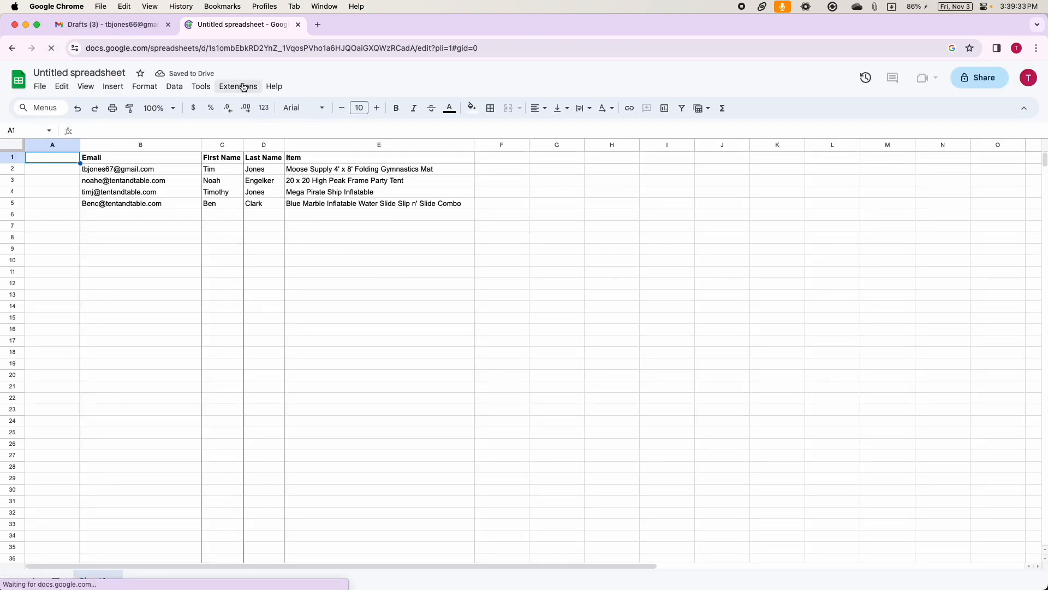
{"action": "left_click", "coordinate": [244, 88]}
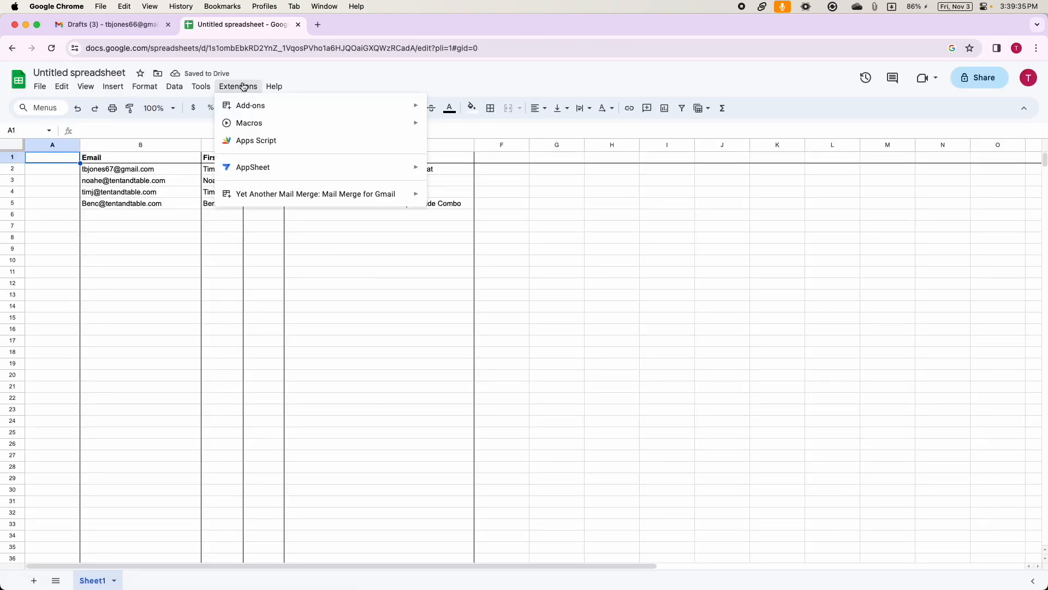
{"action": "mouse_move", "coordinate": [262, 191]}
{"action": "left_click", "coordinate": [300, 81]}
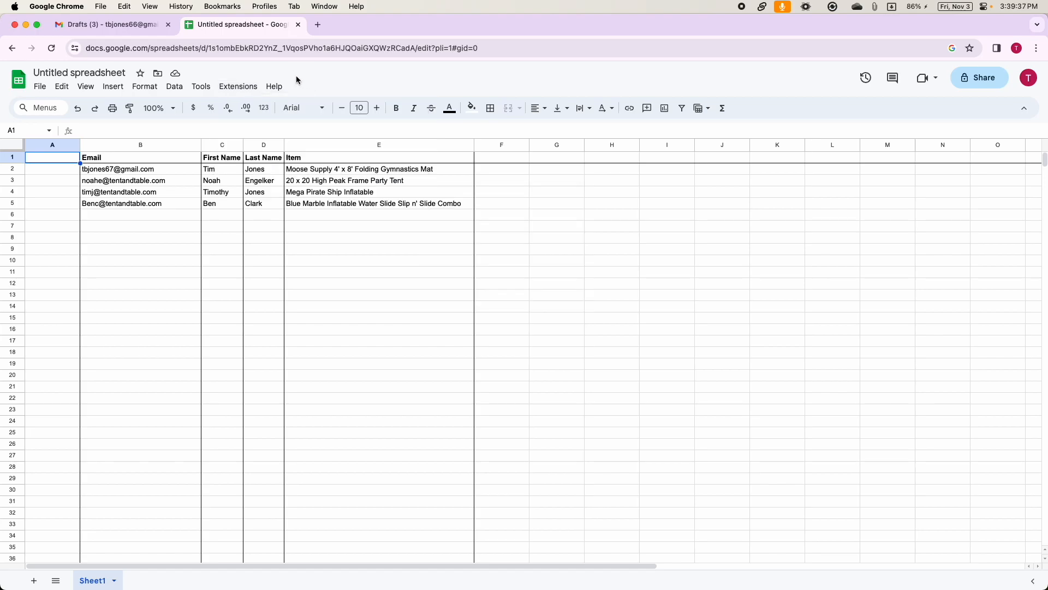
{"action": "left_click", "coordinate": [238, 89]}
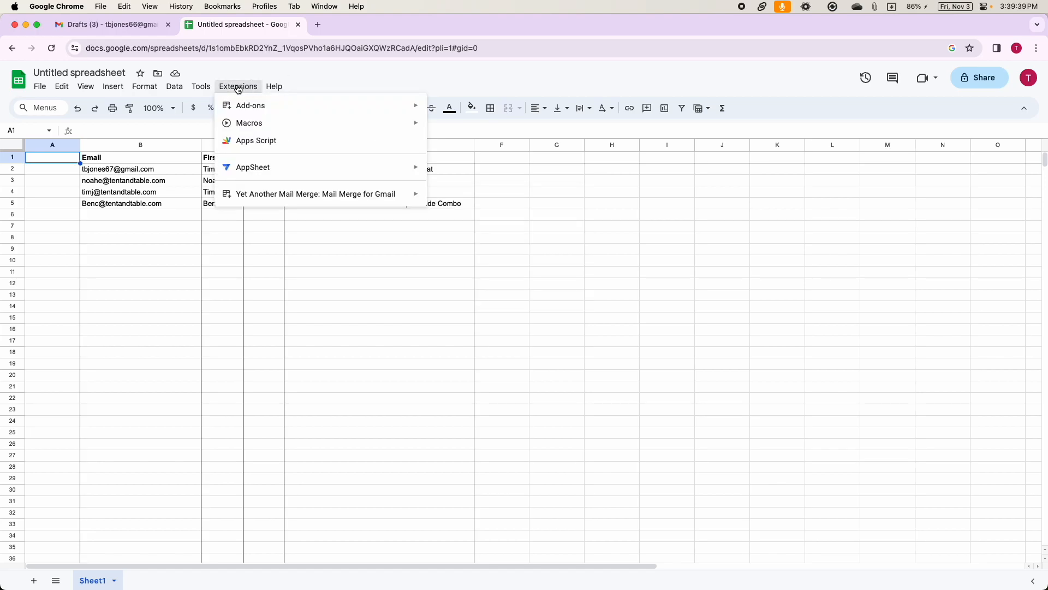
{"action": "mouse_move", "coordinate": [258, 200]}
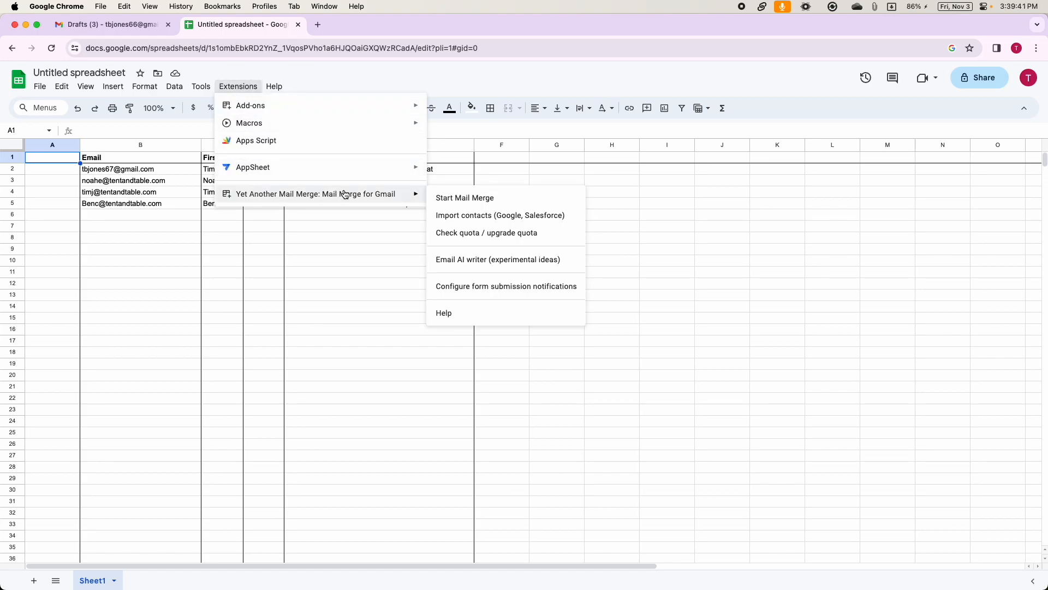
{"action": "left_click", "coordinate": [462, 199]}
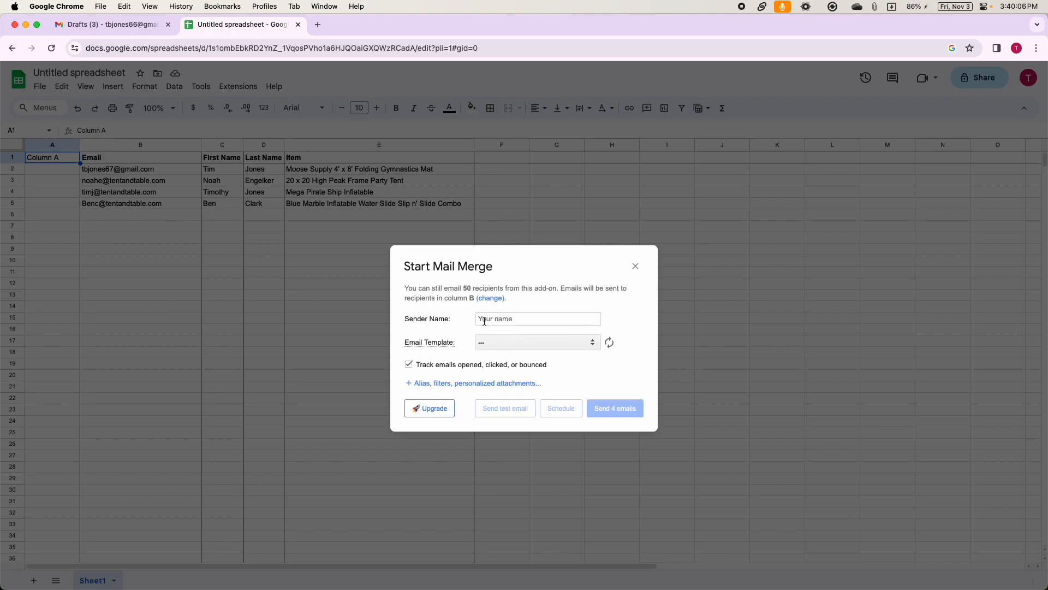
Step: Enter the sender's full name in the mail merge settings and list the available email templates
{"action": "left_click", "coordinate": [503, 318]}
{"action": "type", "text": "Tim Jones"}
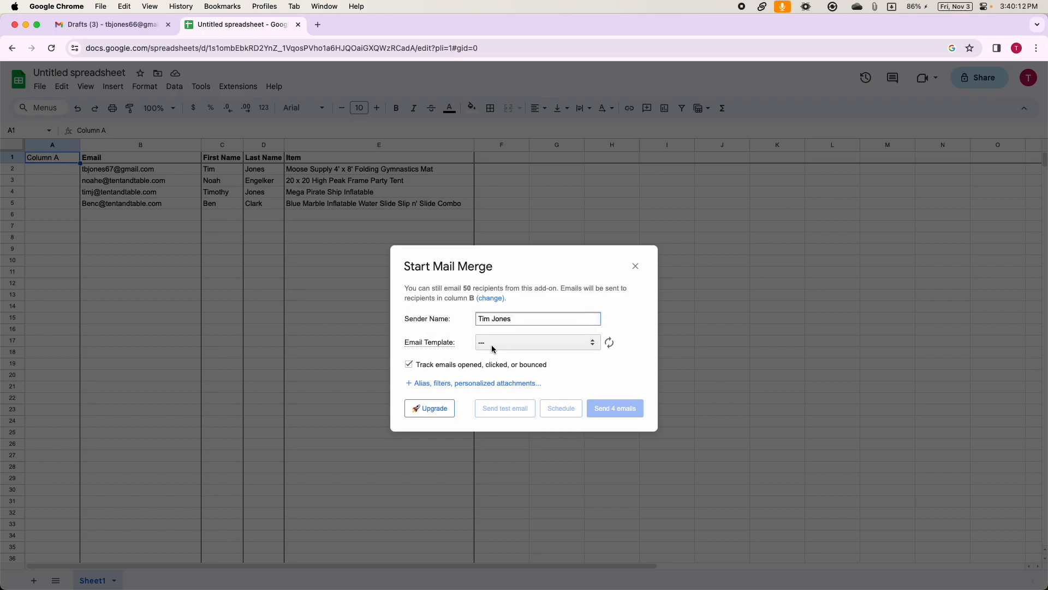
{"action": "left_click", "coordinate": [499, 342]}
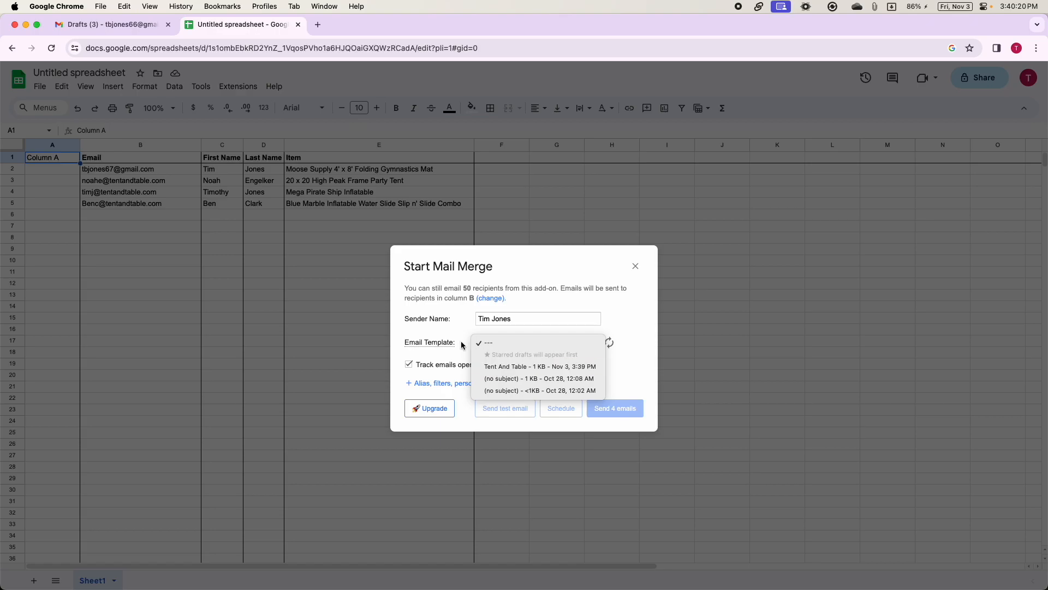
Step: Open the Tent And Table draft in Gmail to review the message meant as the merge template
{"action": "left_click", "coordinate": [140, 27]}
{"action": "left_click", "coordinate": [138, 25]}
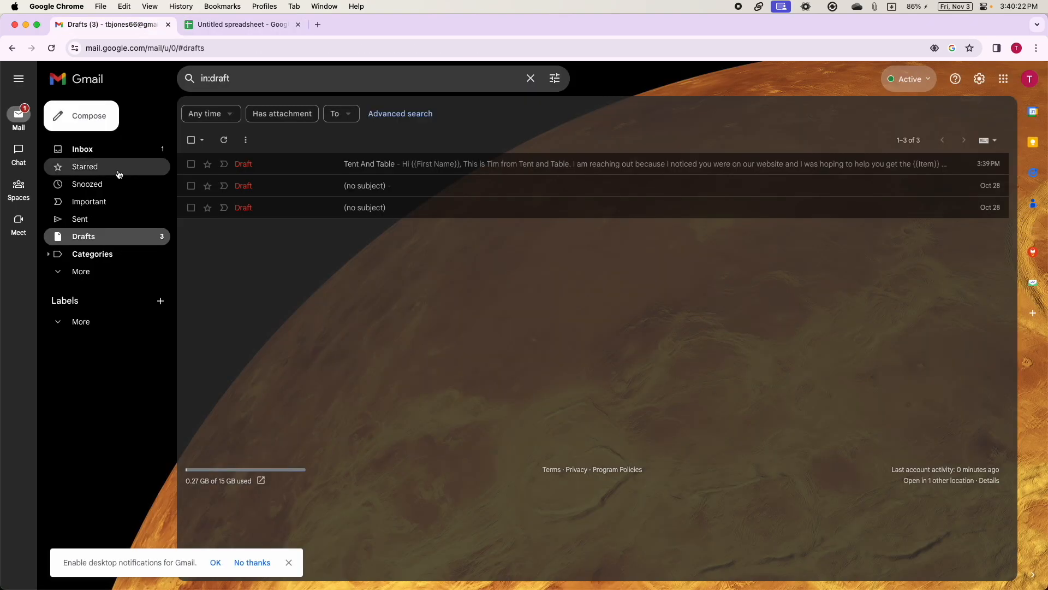
{"action": "left_click", "coordinate": [323, 165]}
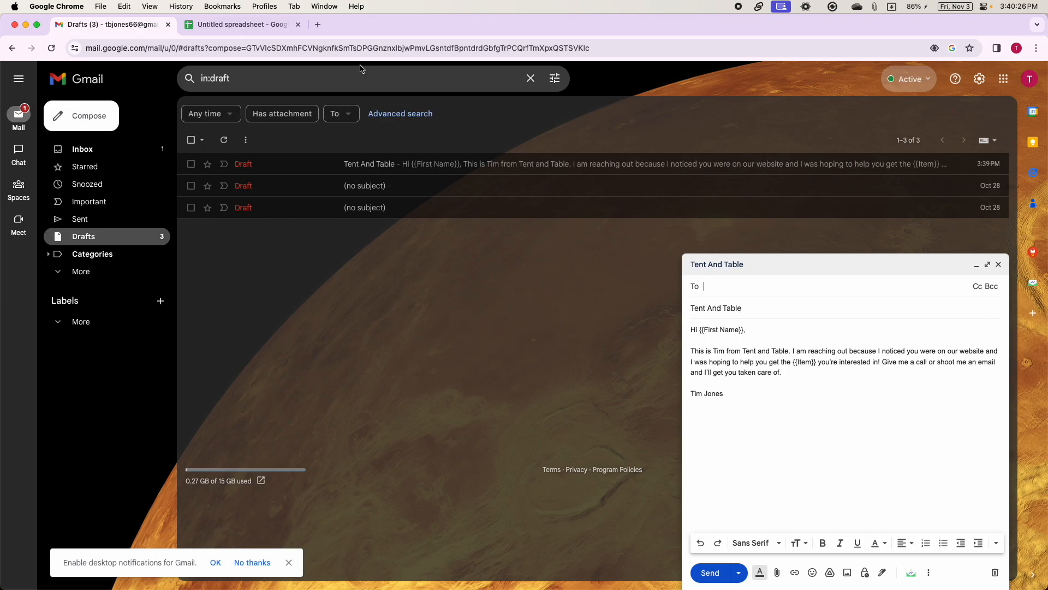
Step: Choose the Tent And Table draft as the email template in the spreadsheet's mail merge and send the 4 emails
{"action": "left_click", "coordinate": [241, 25]}
{"action": "left_click", "coordinate": [504, 344]}
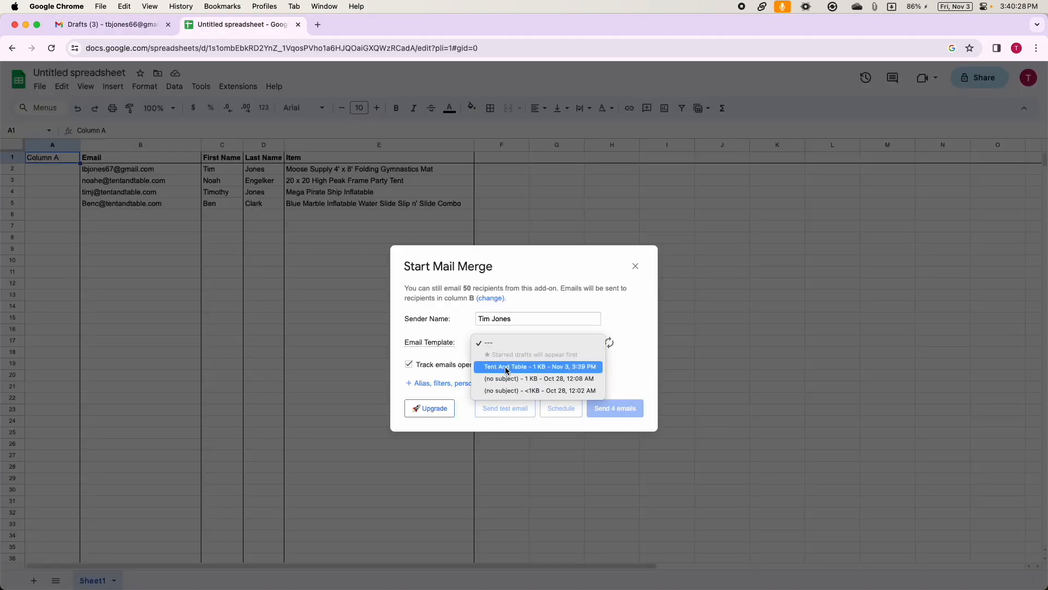
{"action": "left_click", "coordinate": [506, 367]}
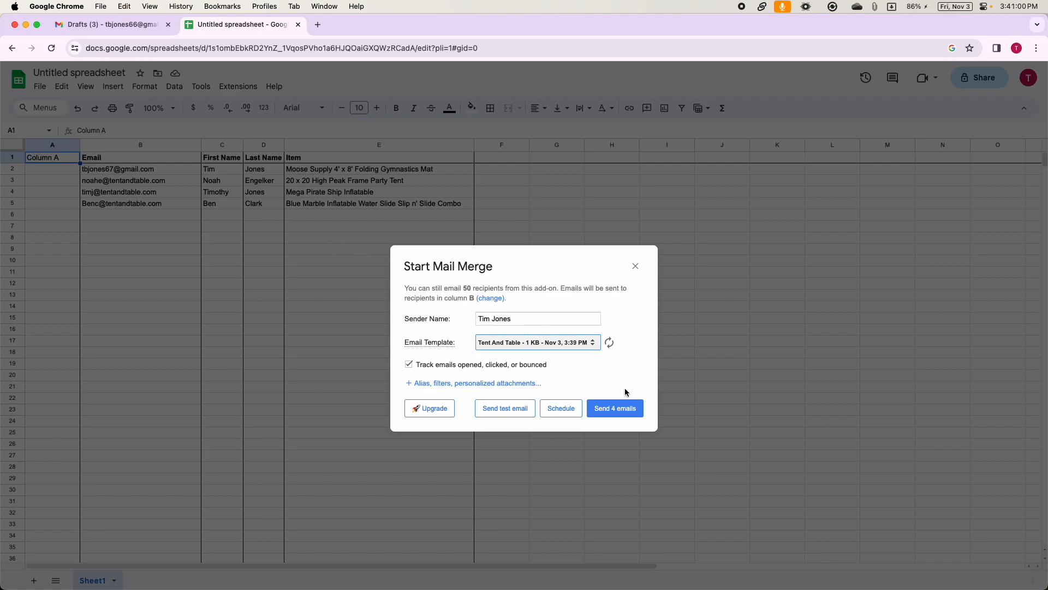
{"action": "left_click", "coordinate": [620, 410]}
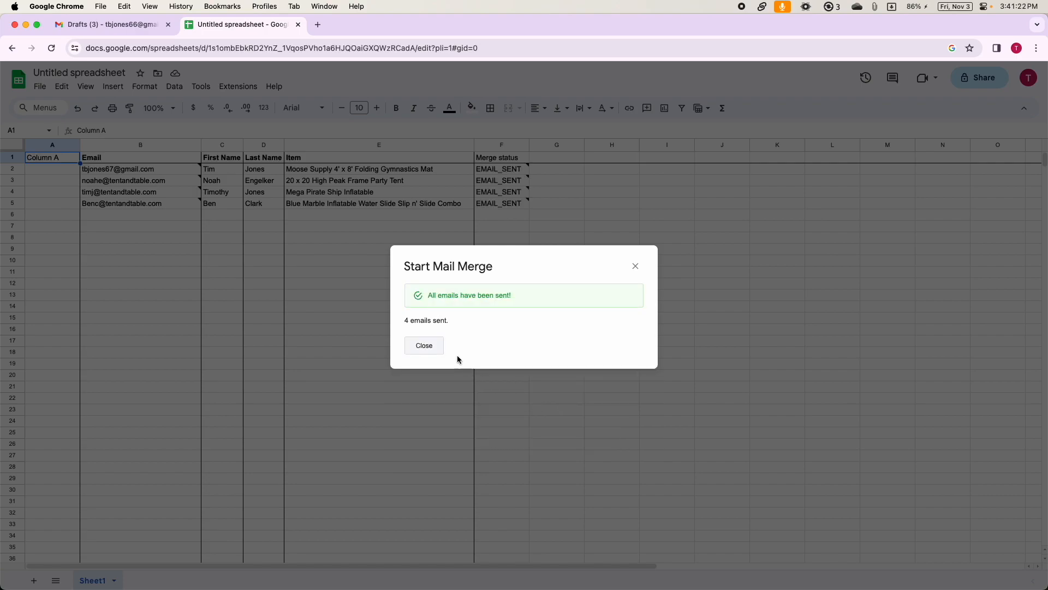
{"action": "left_click", "coordinate": [434, 348]}
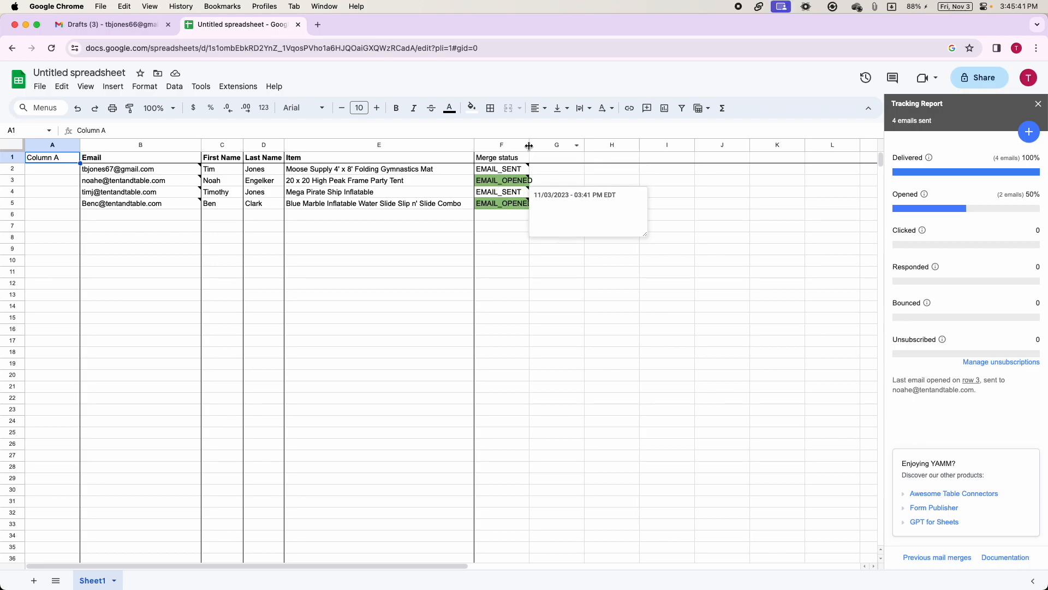
Step: Widen the Merge status column F slightly so the full status text fits
{"action": "right_click", "coordinate": [520, 145]}
{"action": "left_click_drag", "start_coordinate": [530, 144], "coordinate": [541, 144]}
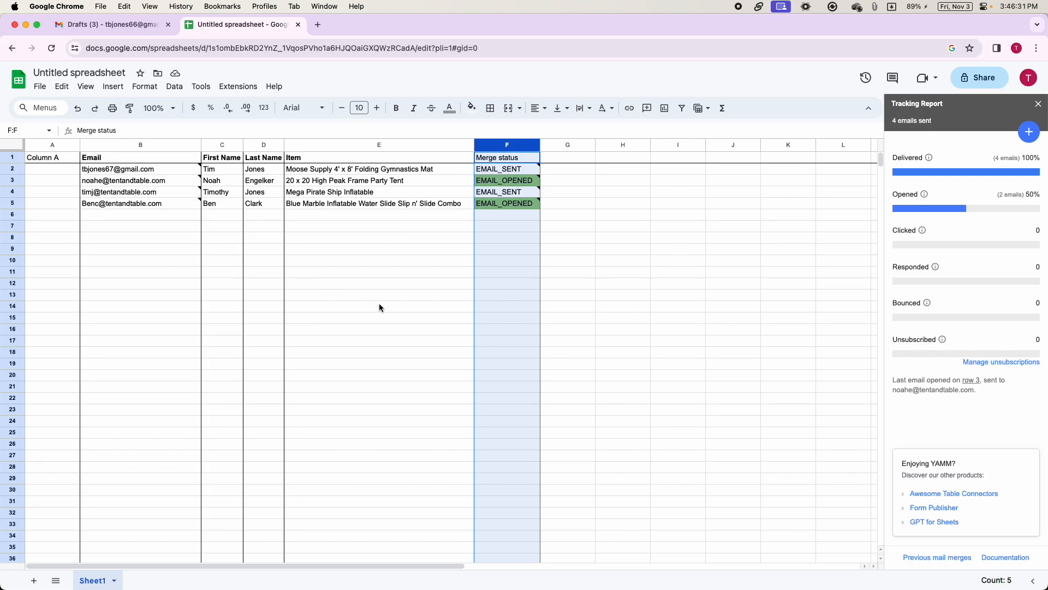
Step: Copy the entire rows 51 to 67 of Sheet1
{"action": "scroll", "coordinate": [286, 286], "scroll_direction": "down", "scroll_amount": 1}
{"action": "scroll", "coordinate": [286, 287], "scroll_direction": "up", "scroll_amount": 1}
{"action": "scroll", "coordinate": [159, 212], "scroll_direction": "down", "scroll_amount": 10}
{"action": "scroll", "coordinate": [113, 263], "scroll_direction": "down", "scroll_amount": 3}
{"action": "left_click", "coordinate": [12, 294]}
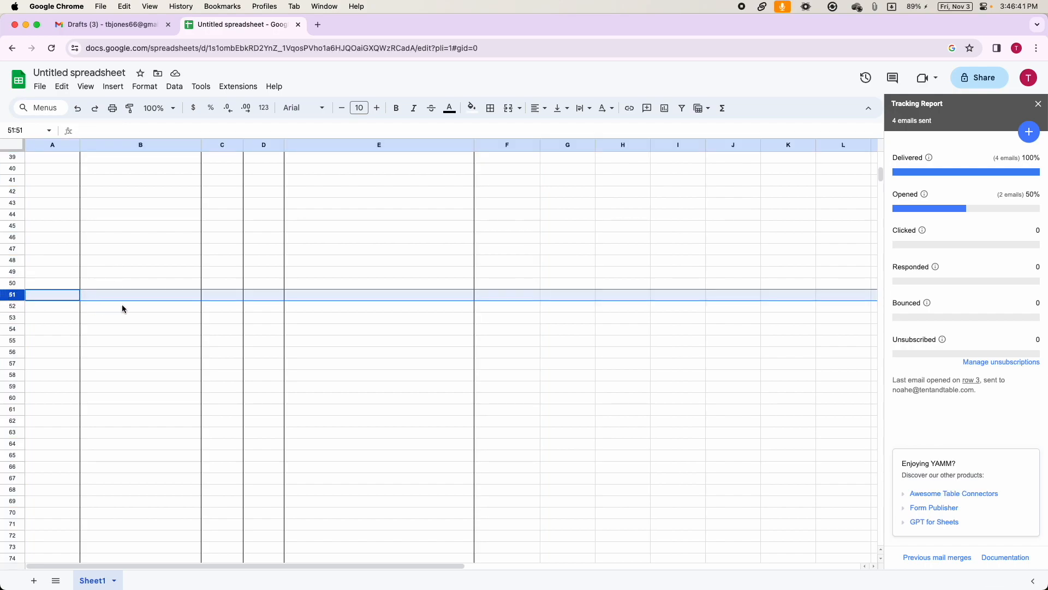
{"action": "scroll", "coordinate": [122, 309], "scroll_direction": "down", "scroll_amount": 2}
{"action": "scroll", "coordinate": [123, 309], "scroll_direction": "down", "scroll_amount": 2}
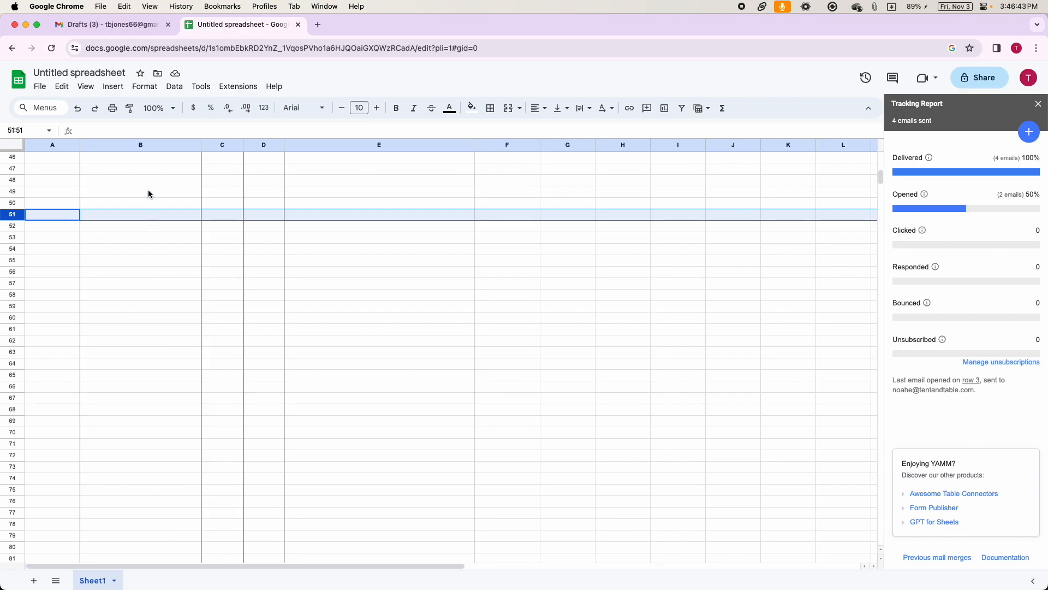
{"action": "scroll", "coordinate": [260, 281], "scroll_direction": "down", "scroll_amount": 1}
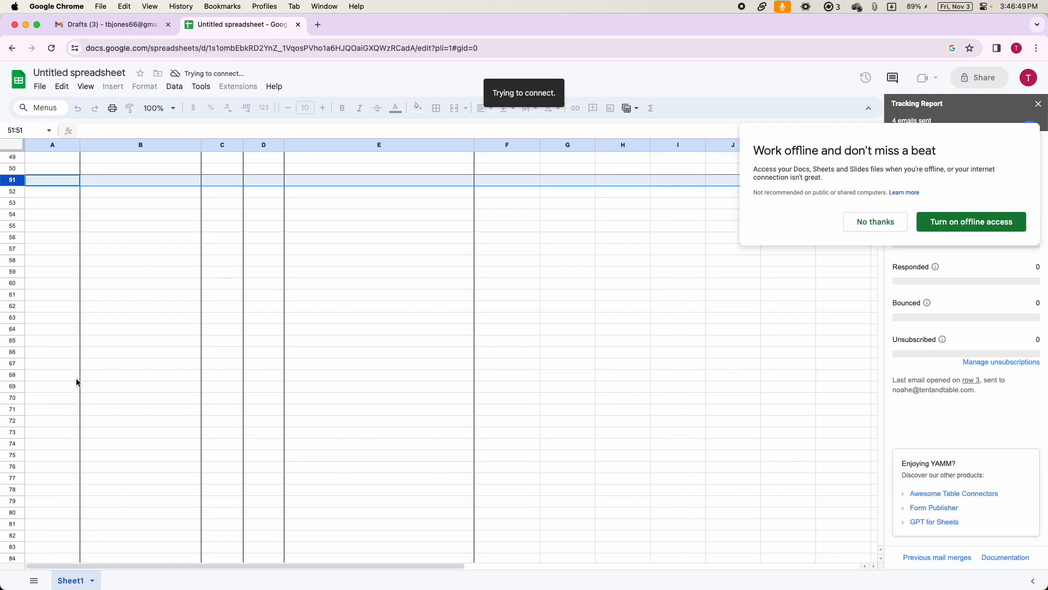
{"action": "scroll", "coordinate": [95, 292], "scroll_direction": "down", "scroll_amount": 1}
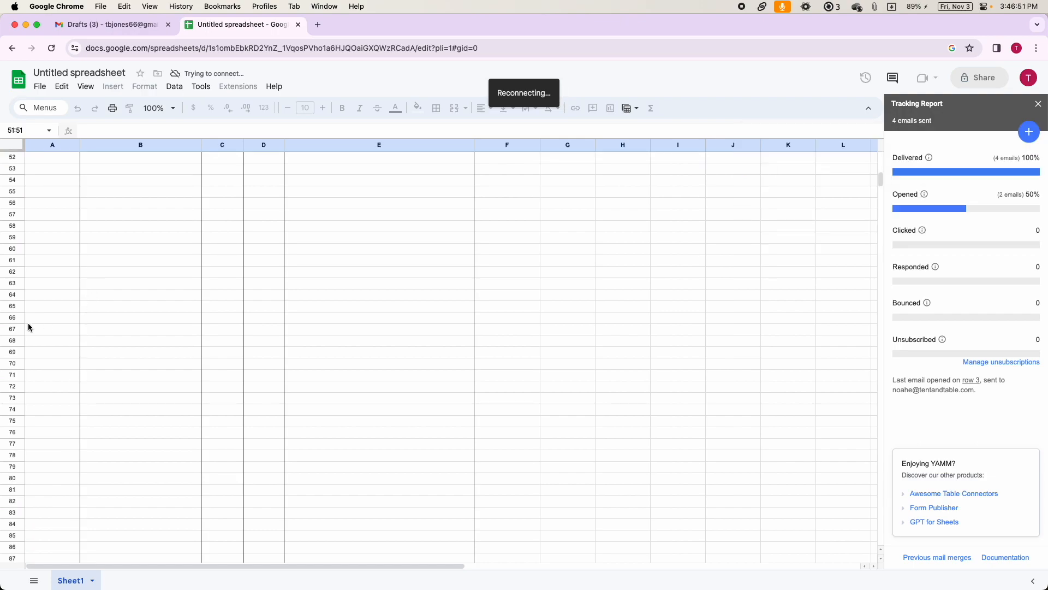
{"action": "scroll", "coordinate": [27, 328], "scroll_direction": "up", "scroll_amount": 2}
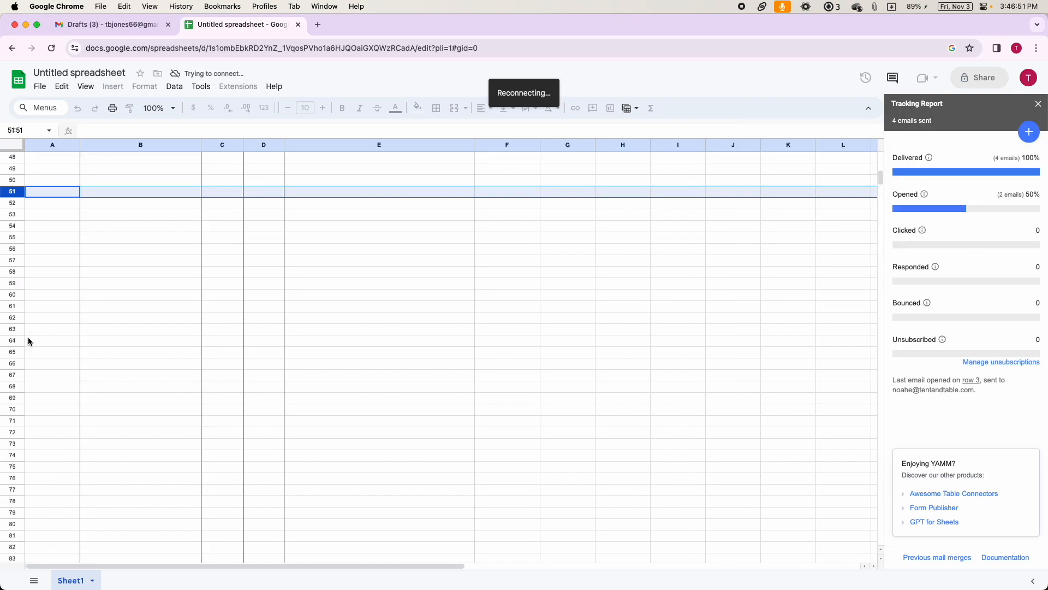
{"action": "left_click", "coordinate": [13, 376], "text": "shift"}
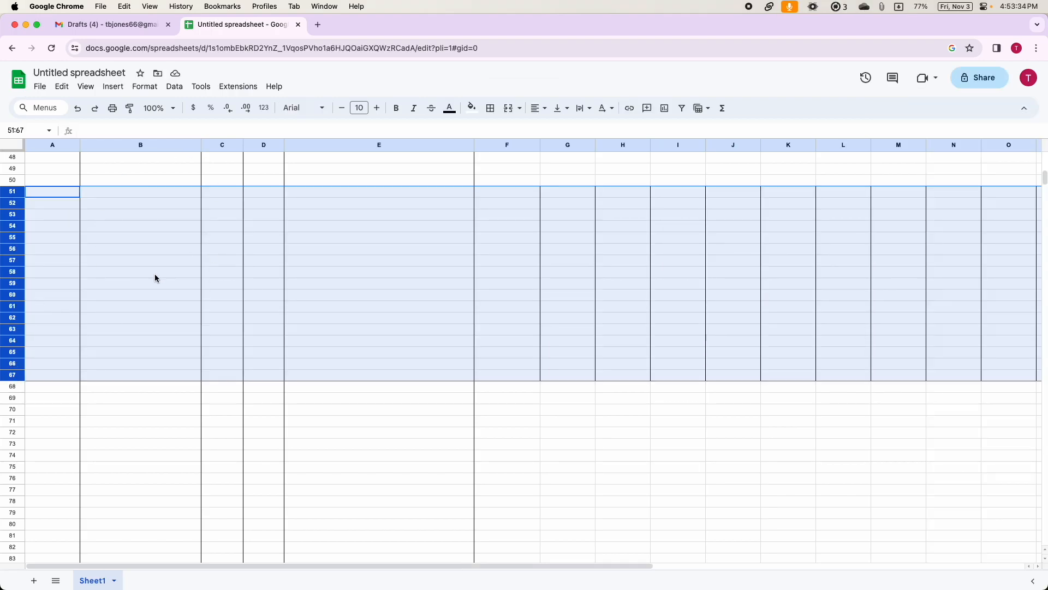
{"action": "key", "text": "super+c"}
Step: Add a new sheet to the spreadsheet and paste the copied rows starting at cell A1
{"action": "left_click", "coordinate": [34, 581]}
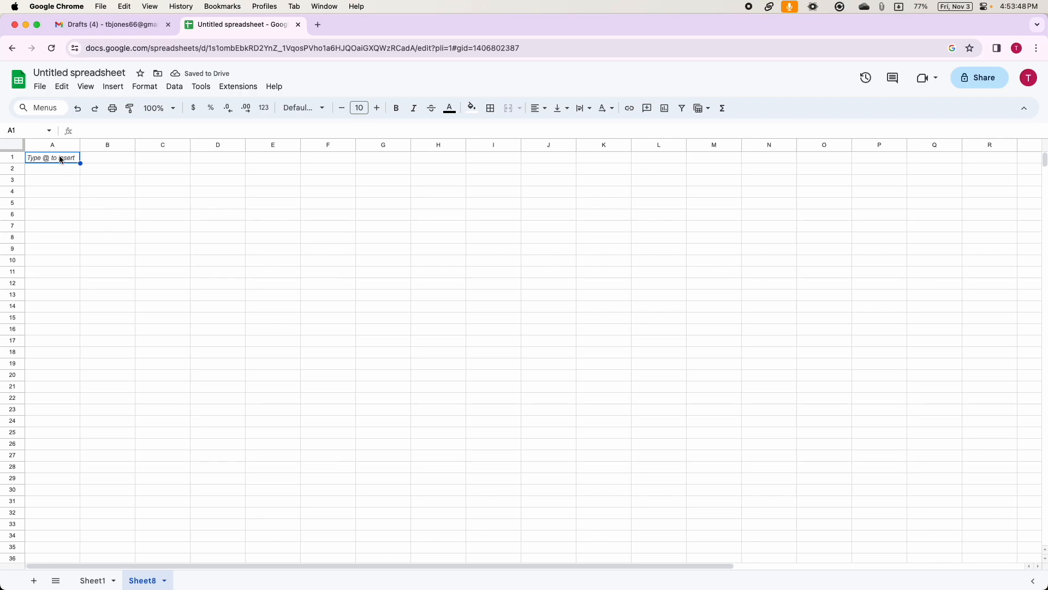
{"action": "key", "text": "super+v"}
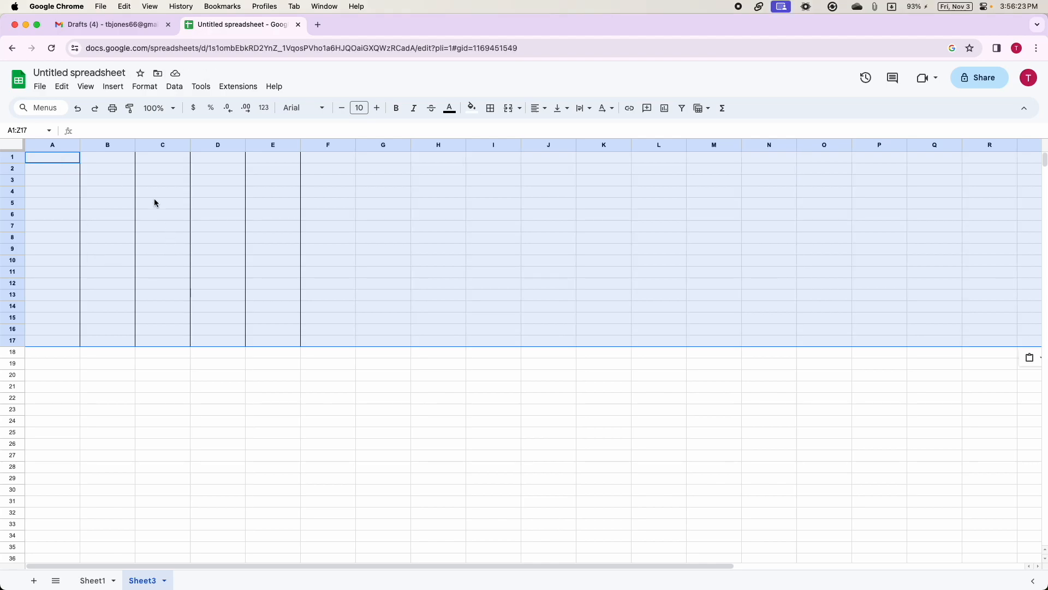
{"action": "left_click", "coordinate": [203, 228]}
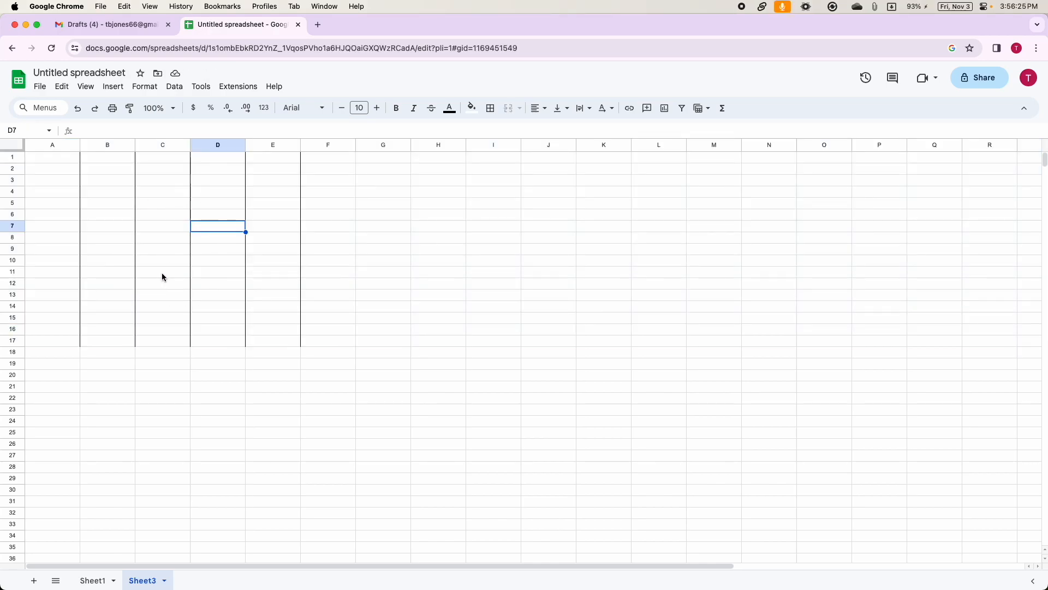
Step: Insert one blank row above row 1 of Sheet3
{"action": "left_click", "coordinate": [93, 580]}
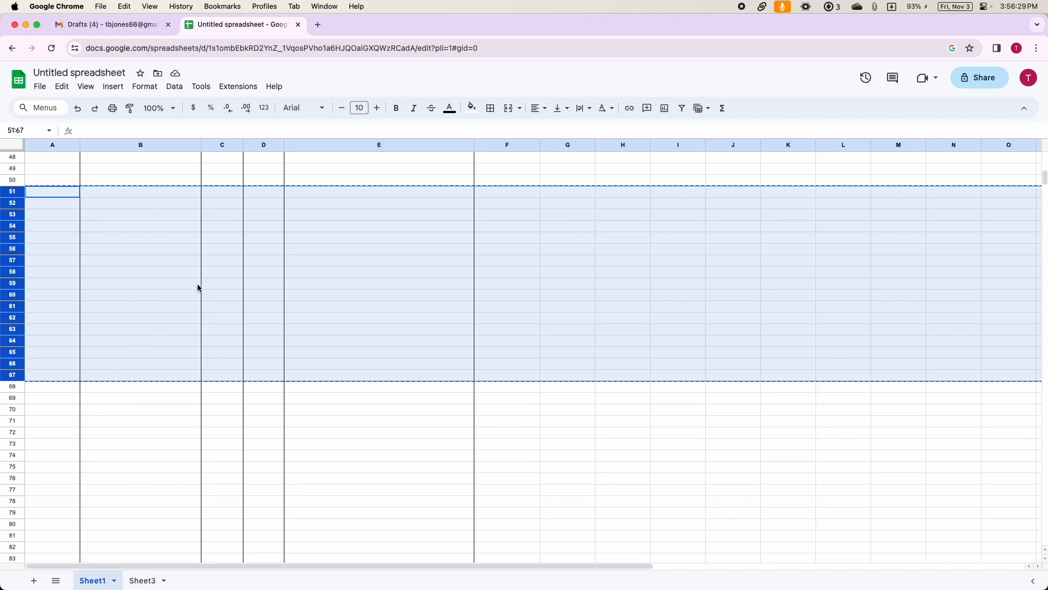
{"action": "left_click", "coordinate": [146, 581]}
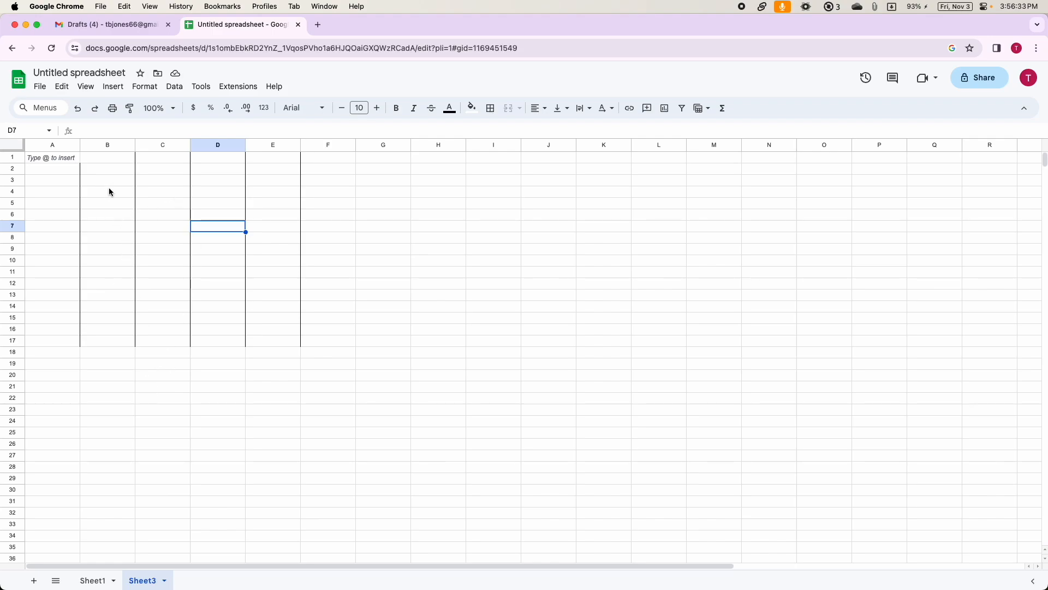
{"action": "left_click", "coordinate": [51, 158]}
{"action": "left_click", "coordinate": [16, 157]}
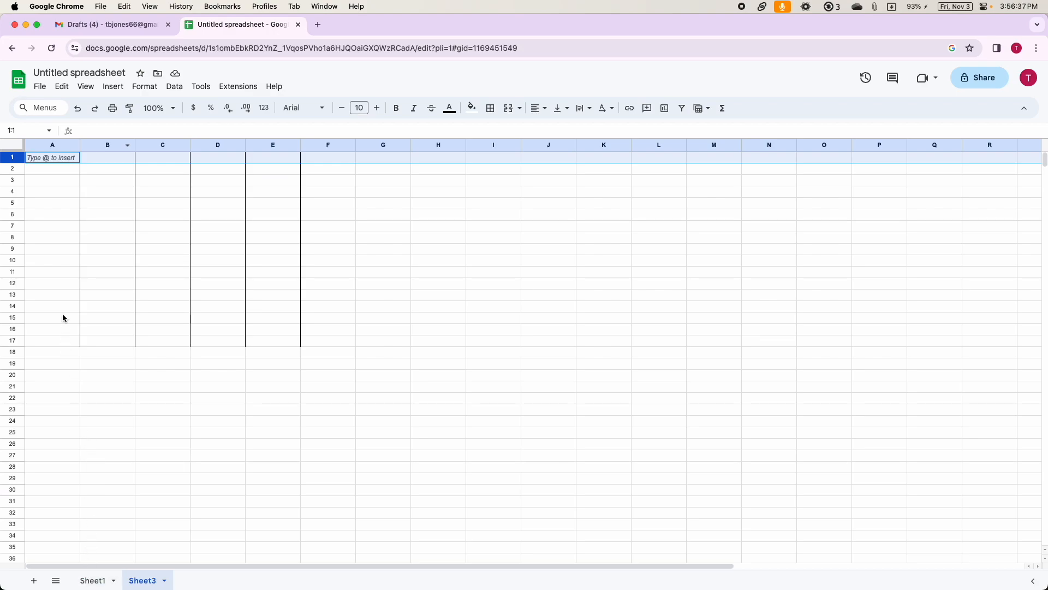
{"action": "right_click", "coordinate": [12, 159]}
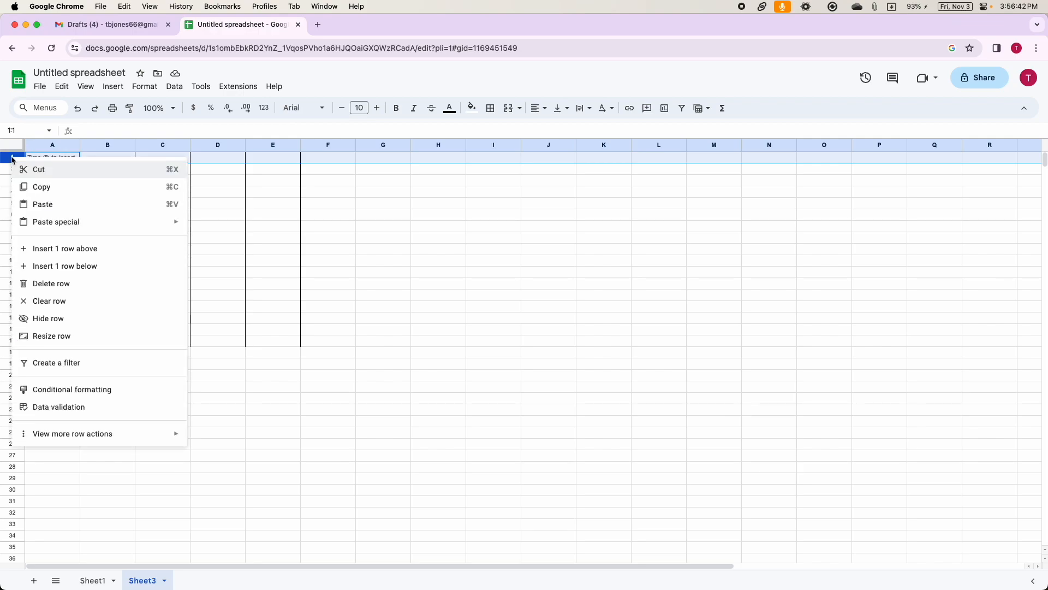
{"action": "left_click", "coordinate": [54, 249]}
Step: Enter the column headers Email in B1 and First Name in C1 of Sheet3
{"action": "left_click", "coordinate": [105, 157]}
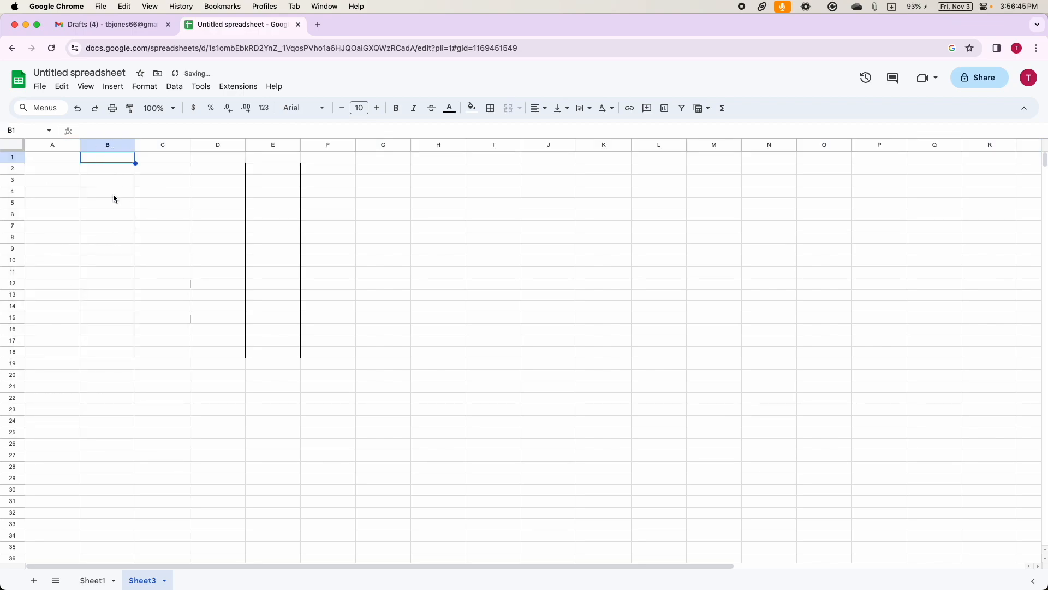
{"action": "type", "text": "Email"}
{"action": "key", "text": "Tab"}
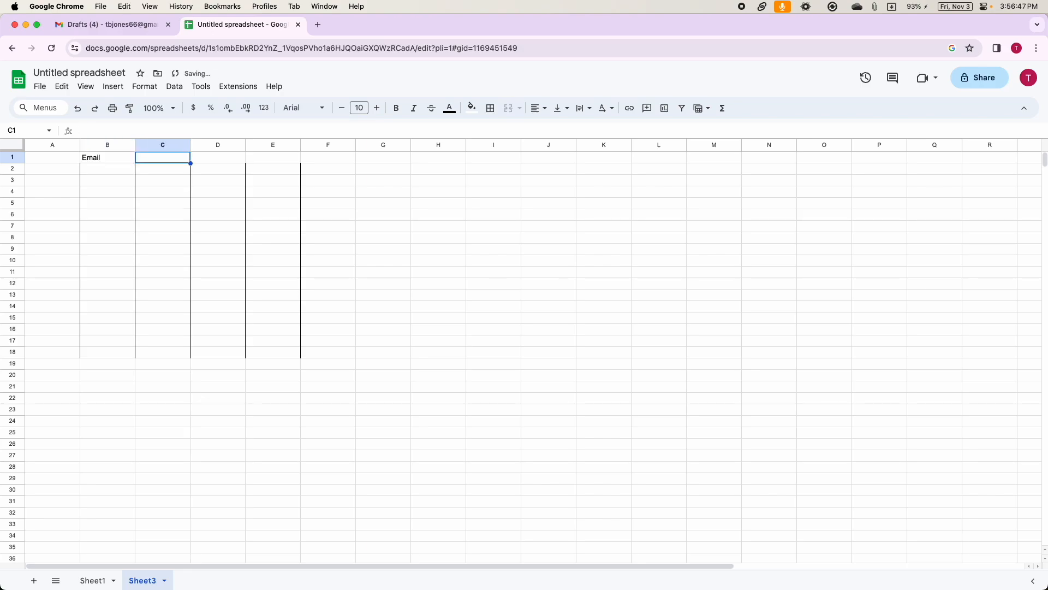
{"action": "type", "text": "First Name"}
{"action": "key", "text": "Tab"}
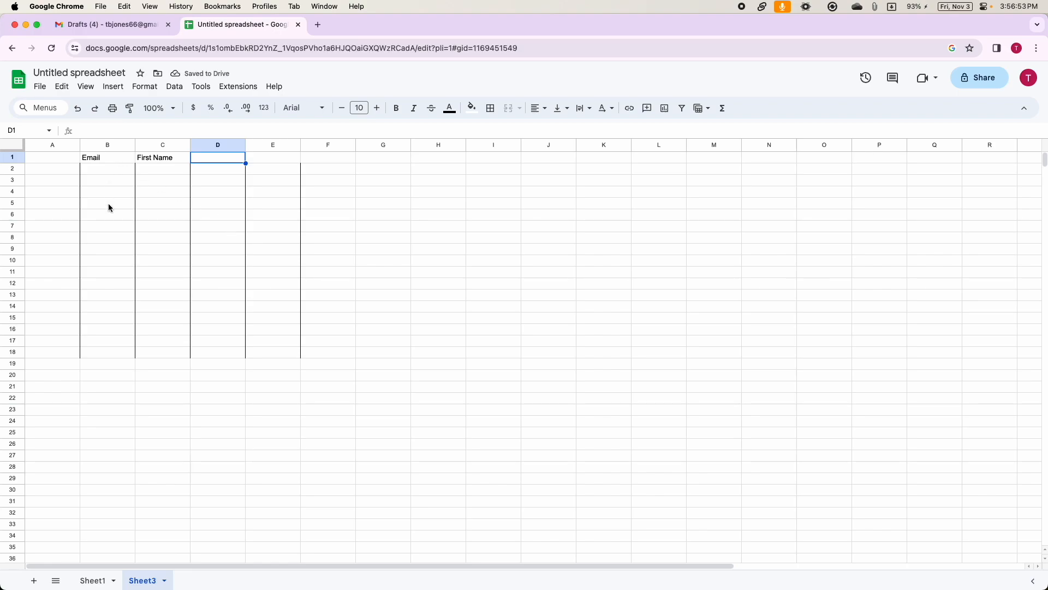
{"action": "left_click", "coordinate": [246, 91]}
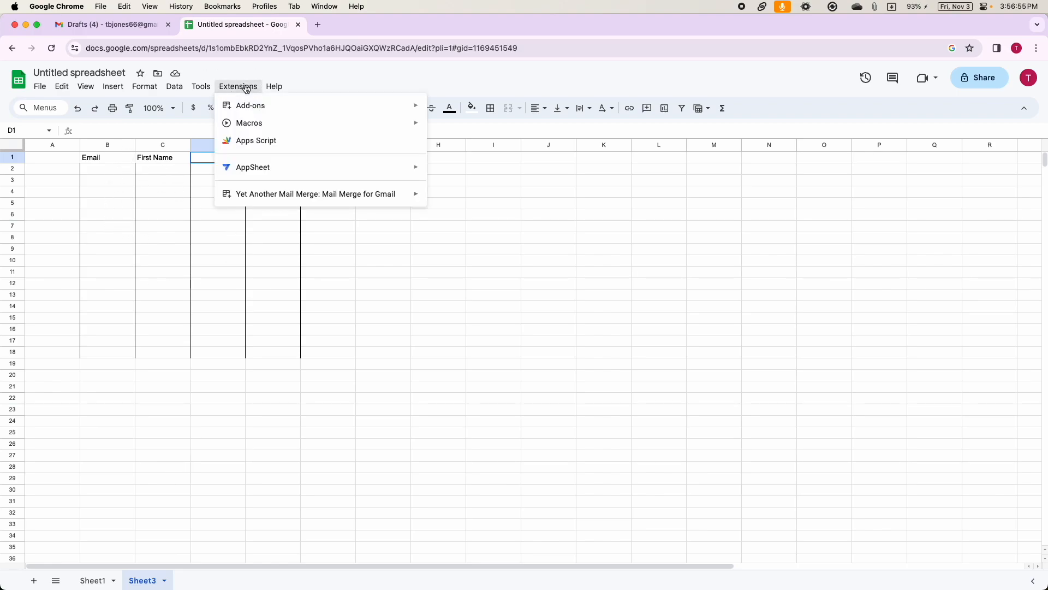
{"action": "mouse_move", "coordinate": [300, 194]}
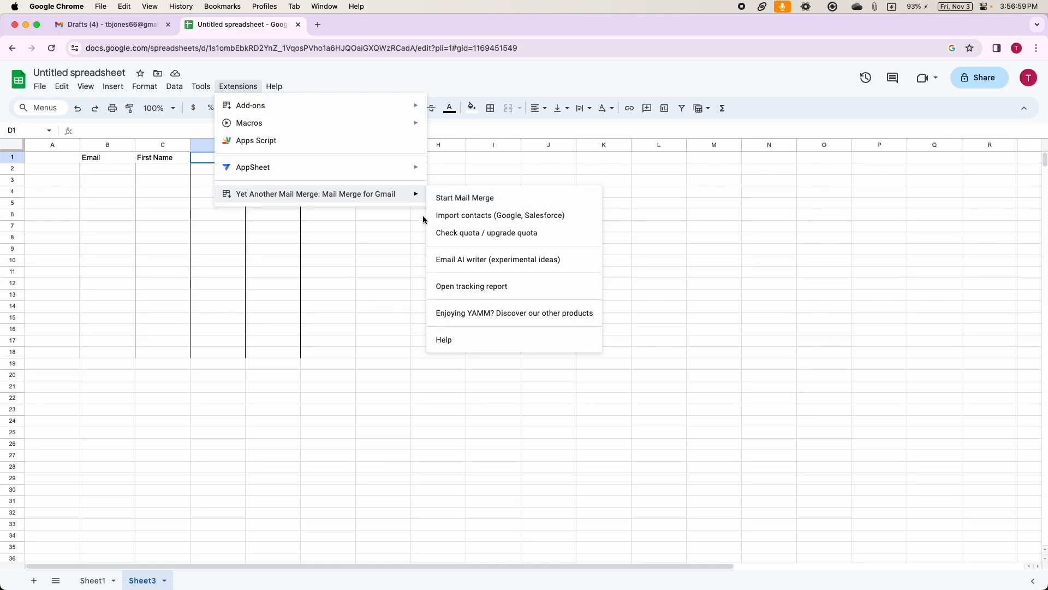
Step: Switch to Gmail, replace the body text of the Winter sale draft with "fjrek jkcwkj" and close the draft
{"action": "left_click", "coordinate": [106, 24]}
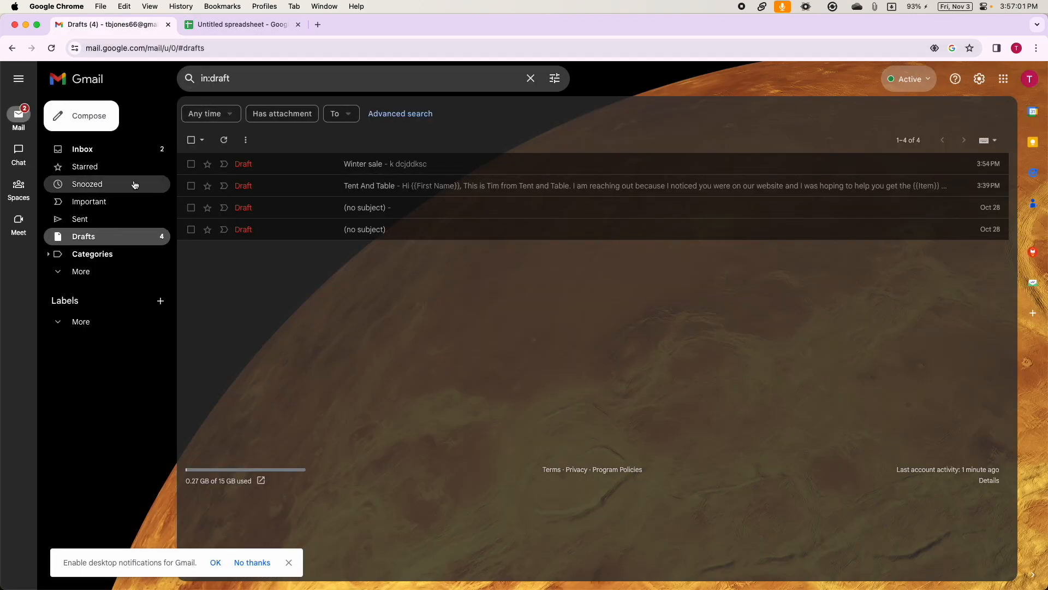
{"action": "left_click", "coordinate": [292, 167]}
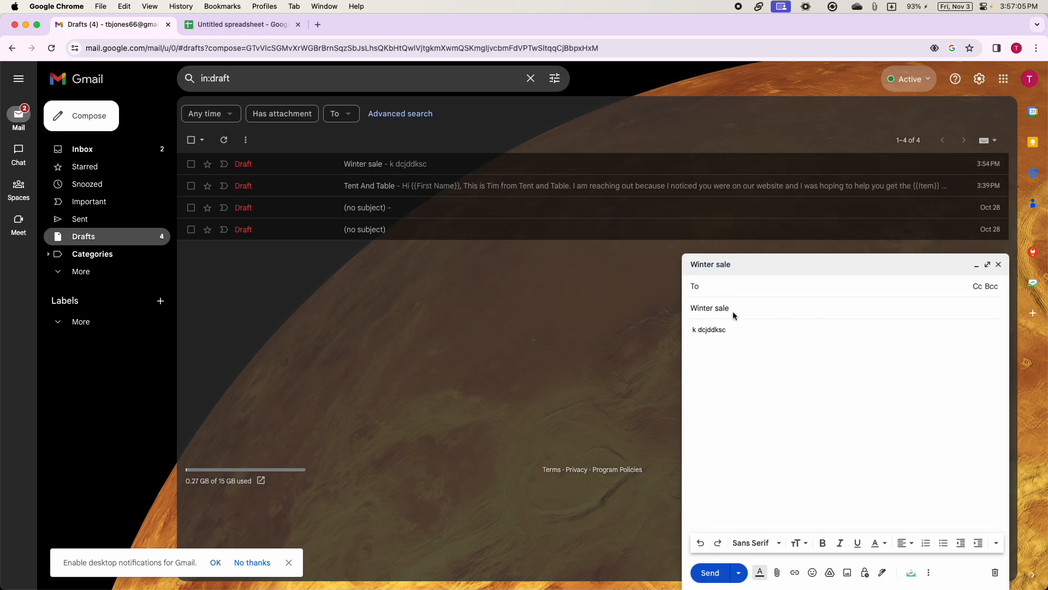
{"action": "left_click_drag", "start_coordinate": [735, 330], "coordinate": [675, 337]}
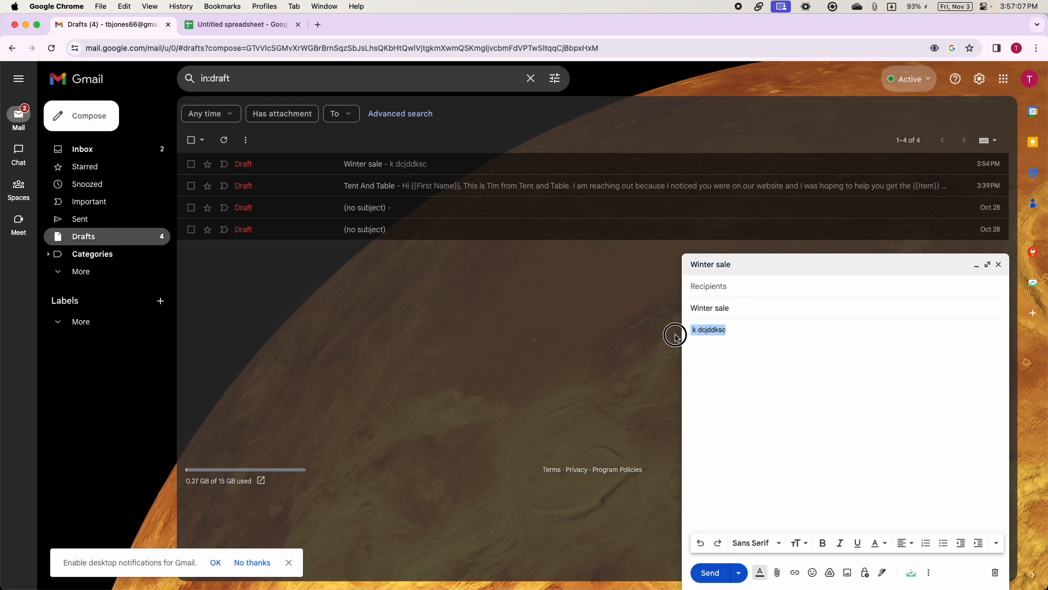
{"action": "type", "text": "fjrek jkcwkj"}
{"action": "left_click_drag", "start_coordinate": [738, 309], "coordinate": [694, 308]}
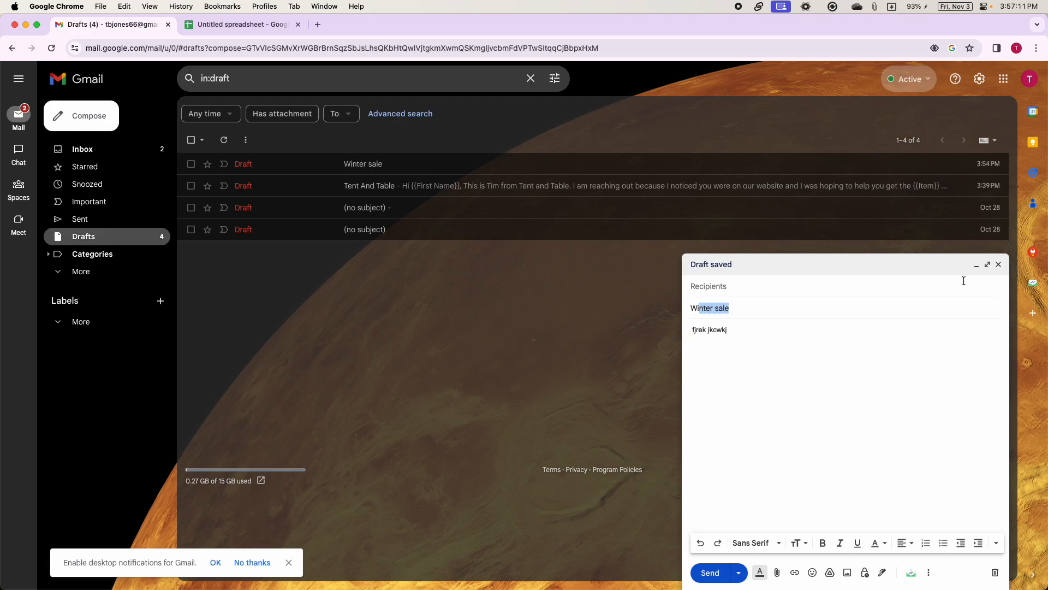
{"action": "left_click", "coordinate": [998, 264]}
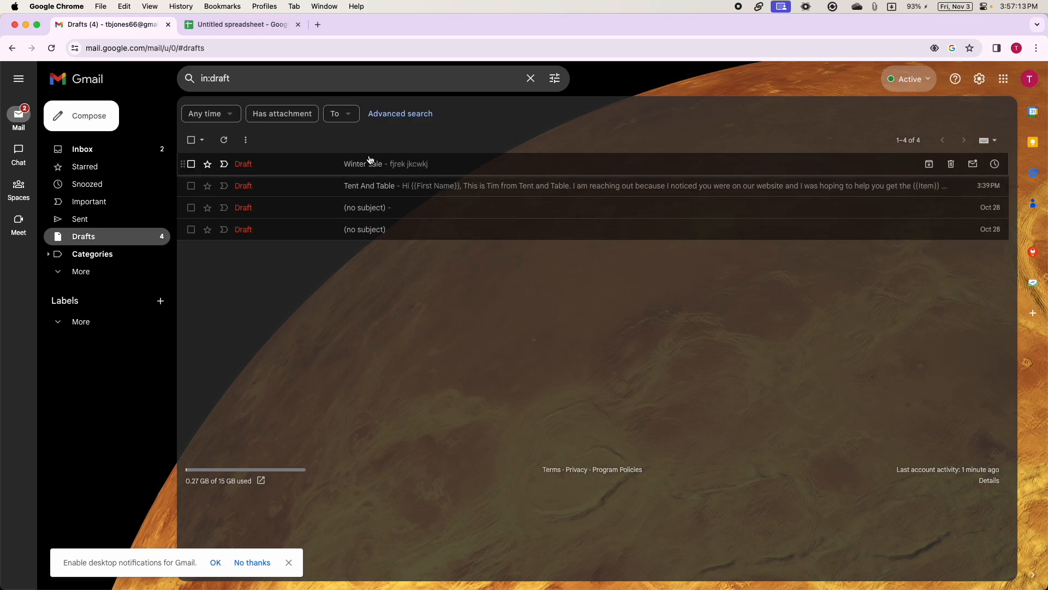
{"action": "left_click", "coordinate": [271, 24]}
{"action": "left_click", "coordinate": [238, 86]}
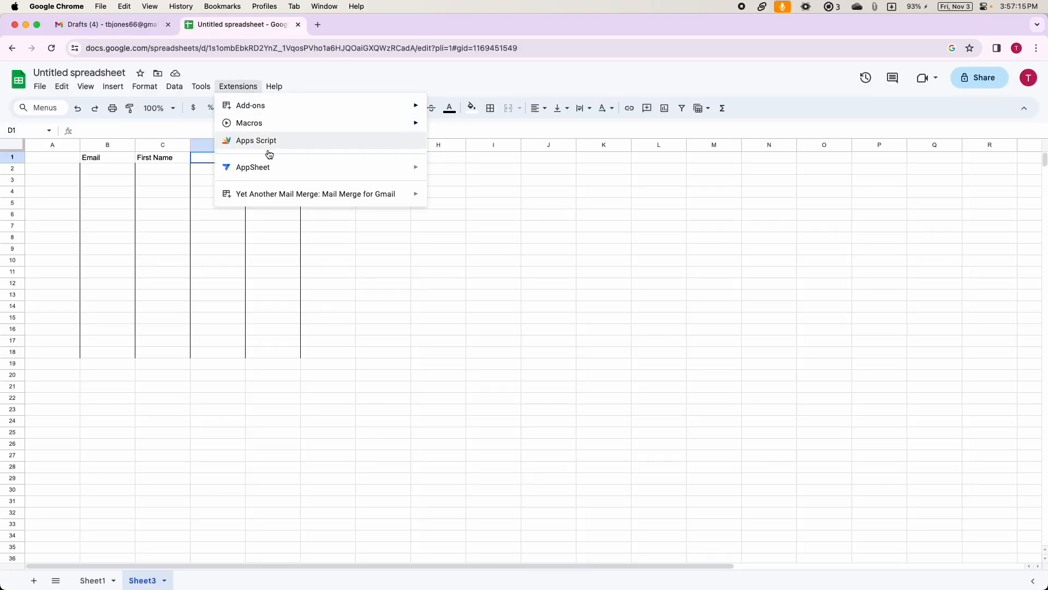
{"action": "mouse_move", "coordinate": [377, 193]}
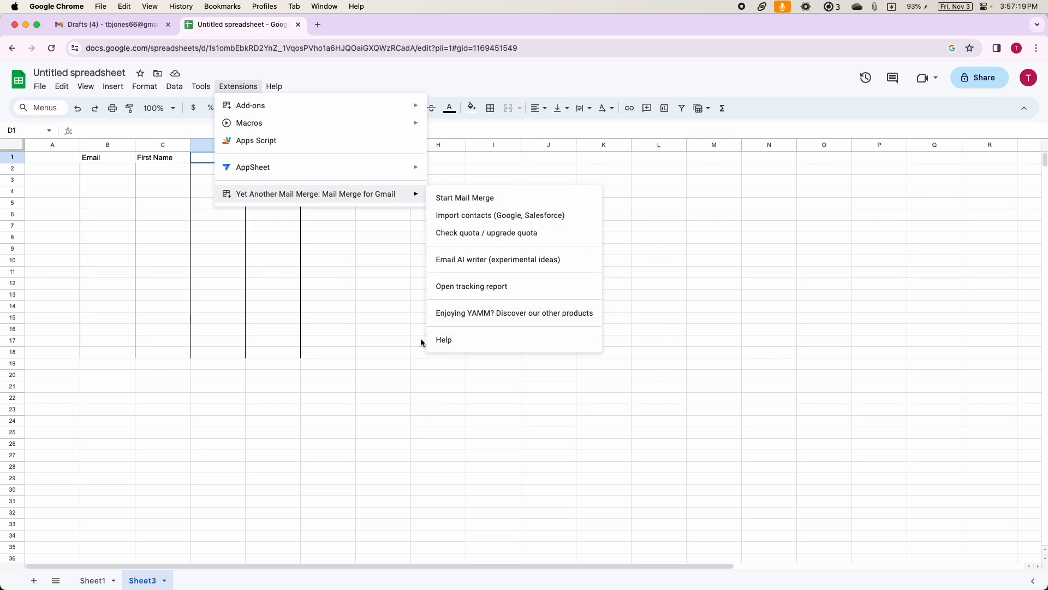
{"action": "left_click", "coordinate": [128, 25]}
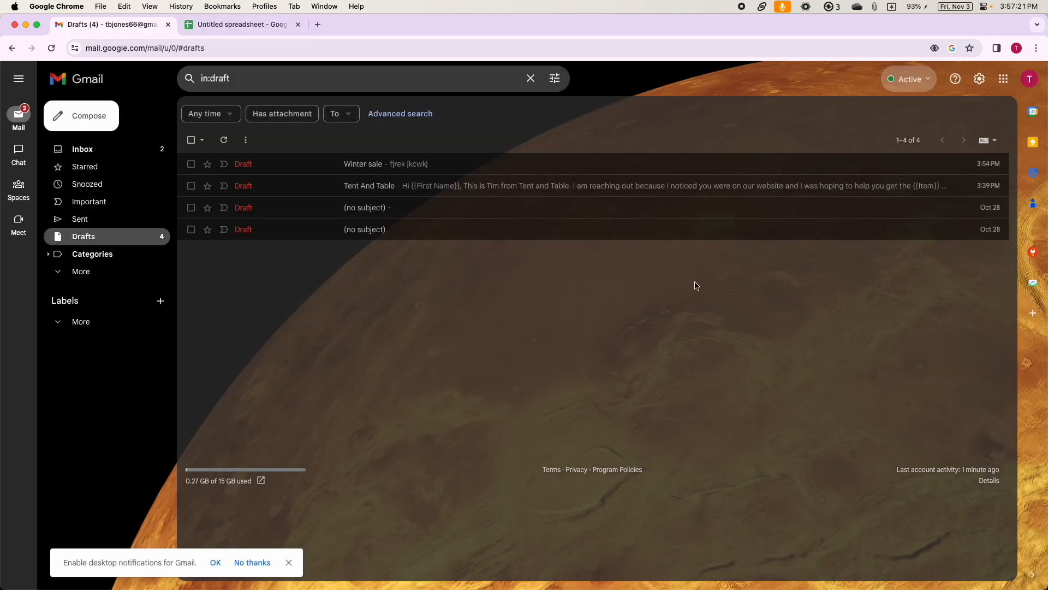
Step: Return to the spreadsheet and check the recipients' Merge status and the opened-time note in F3 on Sheet1
{"action": "left_click", "coordinate": [257, 26]}
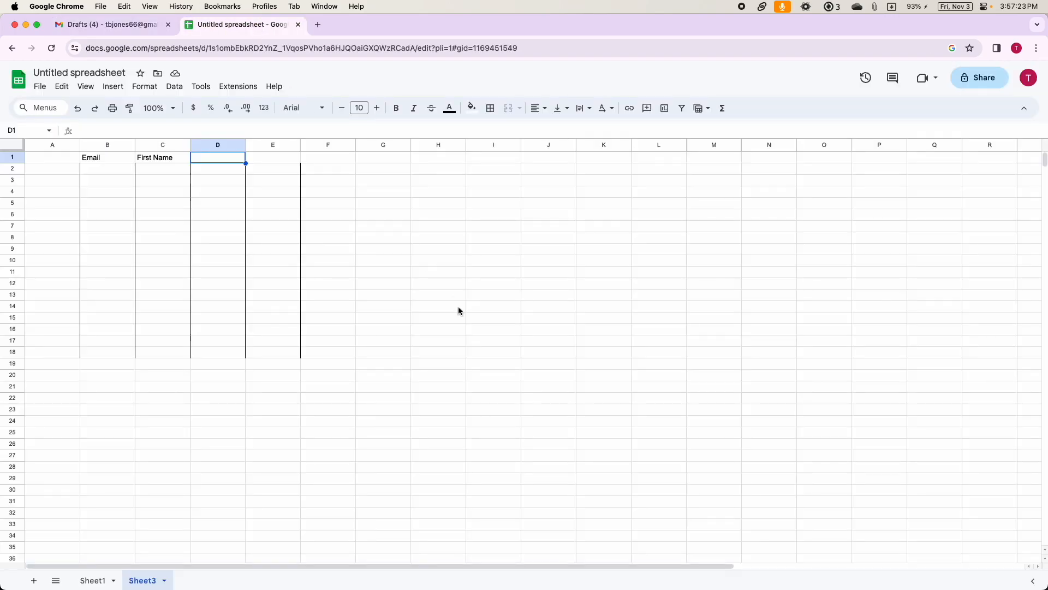
{"action": "left_click", "coordinate": [93, 580]}
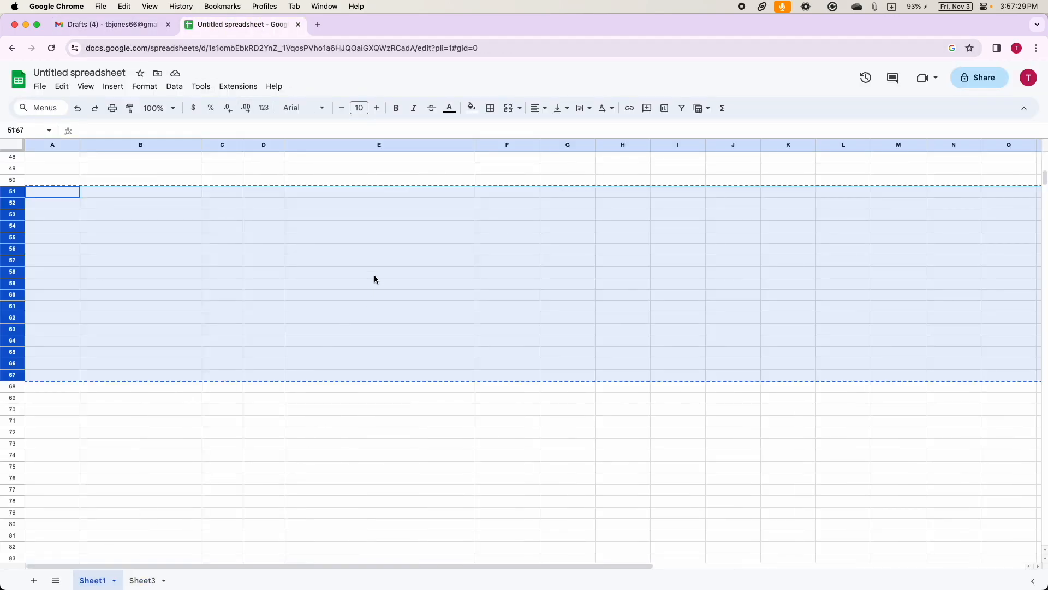
{"action": "scroll", "coordinate": [261, 305], "scroll_direction": "up", "scroll_amount": 15}
{"action": "left_click", "coordinate": [119, 173]}
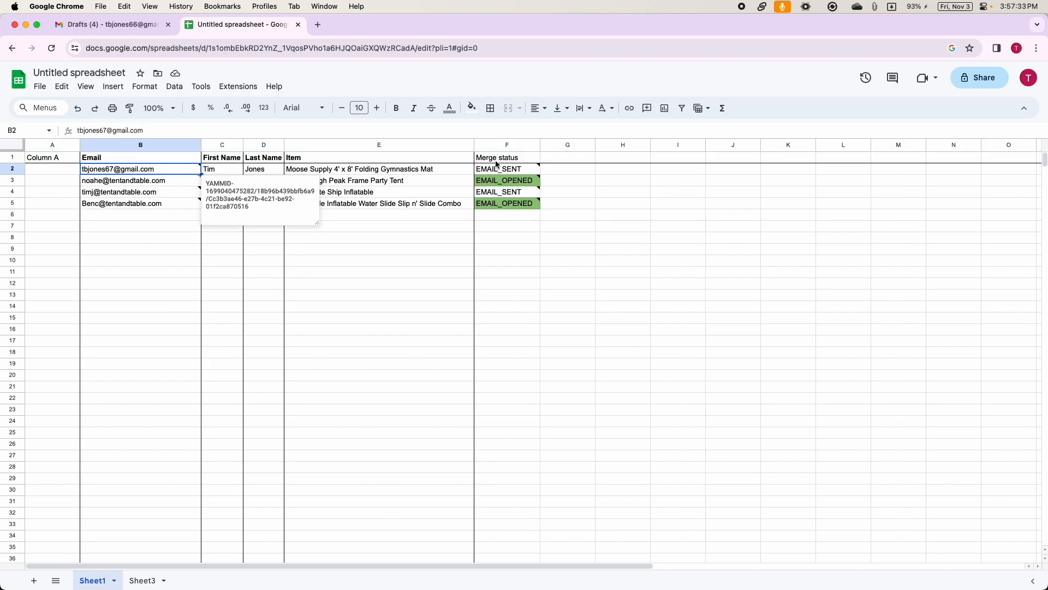
{"action": "mouse_move", "coordinate": [516, 186]}
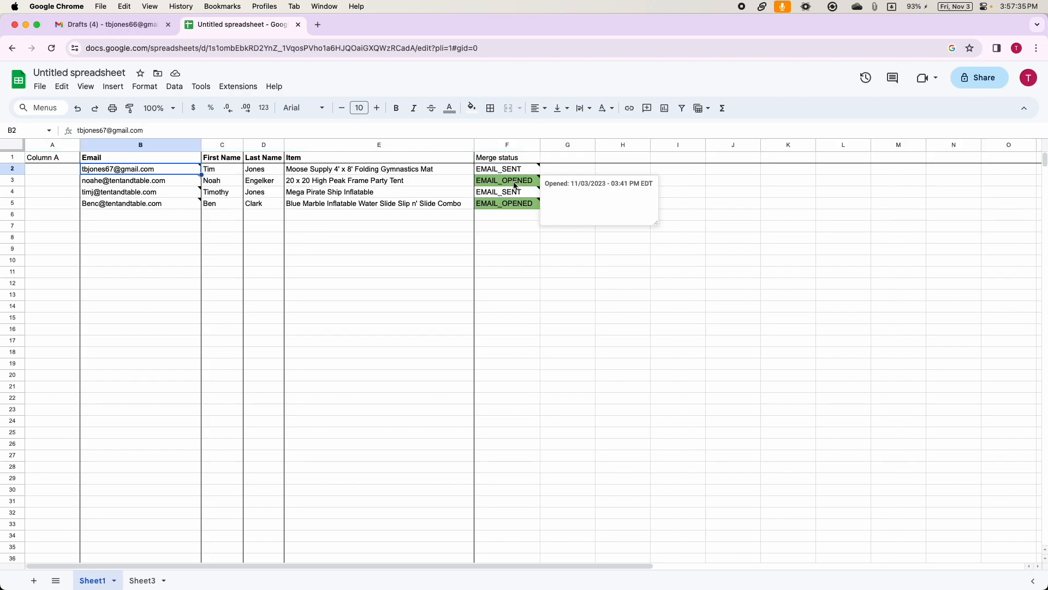
Step: Switch to the recipient's Gmail account and open the received Tent And Table email in its inbox
{"action": "key", "text": "ctrl+Left"}
{"action": "key", "text": "ctrl+Right"}
{"action": "key", "text": "ctrl+Right"}
{"action": "left_click", "coordinate": [132, 25]}
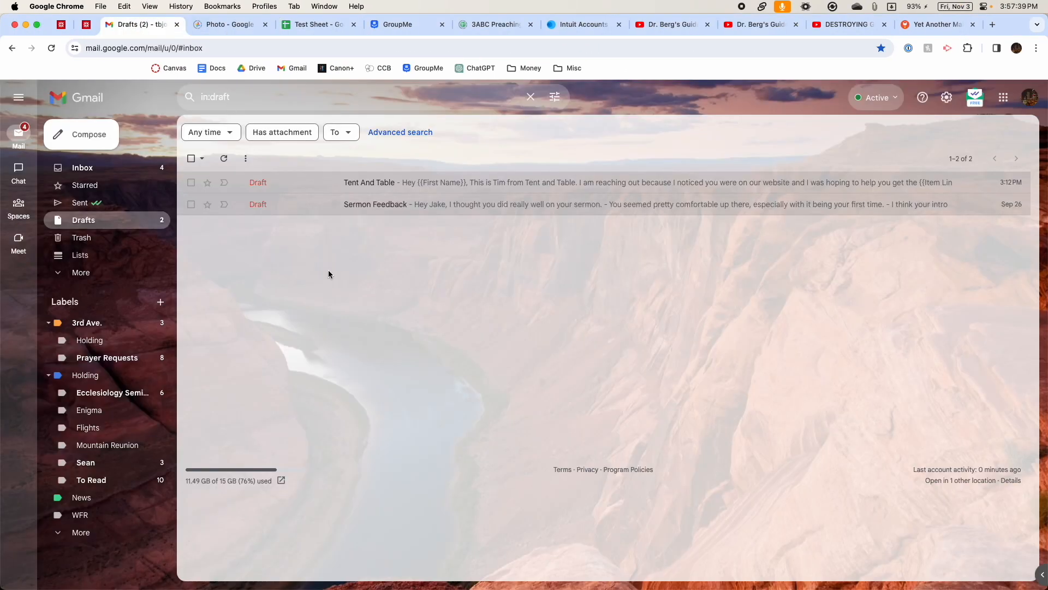
{"action": "left_click", "coordinate": [82, 168]}
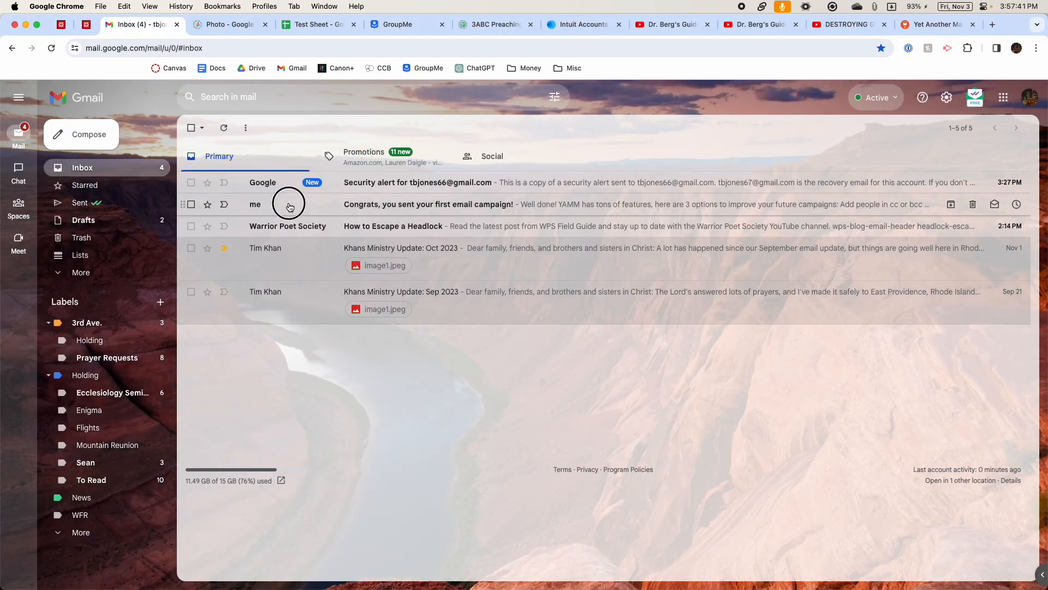
{"action": "left_click", "coordinate": [291, 206]}
{"action": "left_click", "coordinate": [191, 127]}
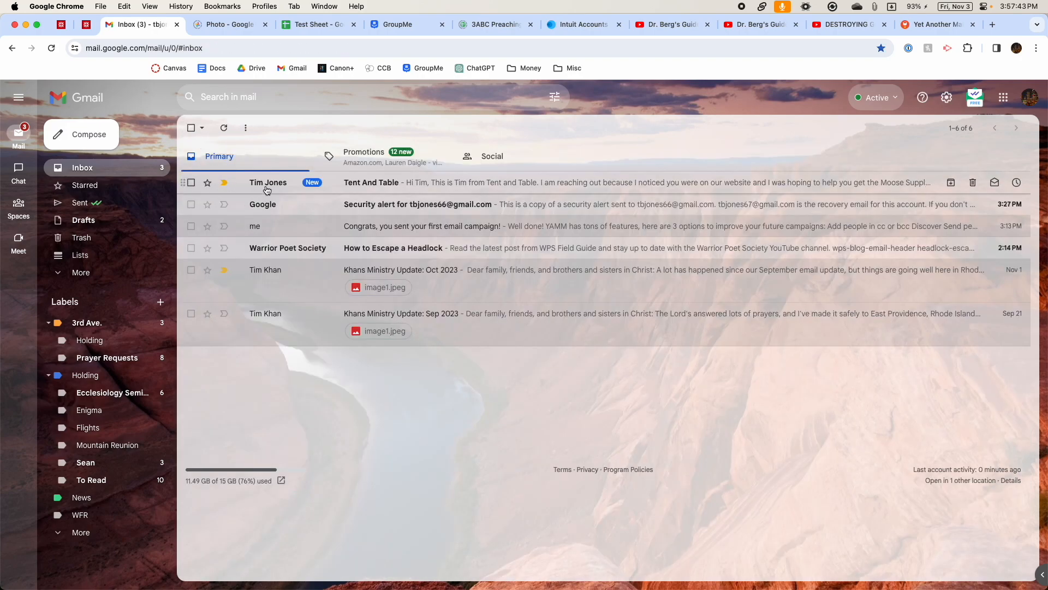
{"action": "left_click", "coordinate": [265, 184]}
Step: Compare the received Tent And Table email with the first recipient's row on Sheet1 of the spreadsheet
{"action": "key", "text": "ctrl+Left"}
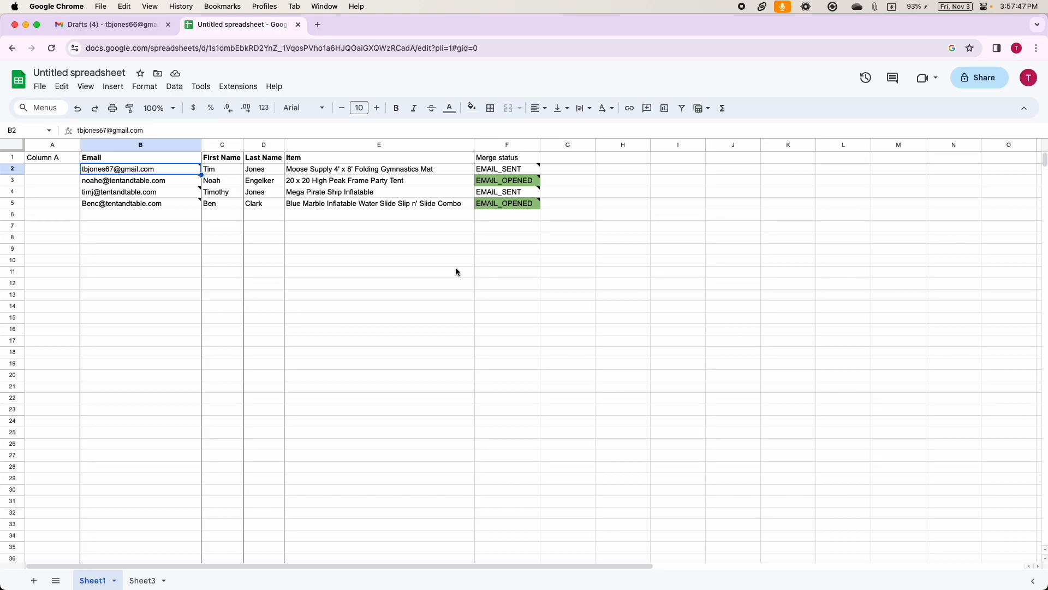
{"action": "left_click", "coordinate": [351, 250]}
{"action": "key", "text": "ctrl+Right"}
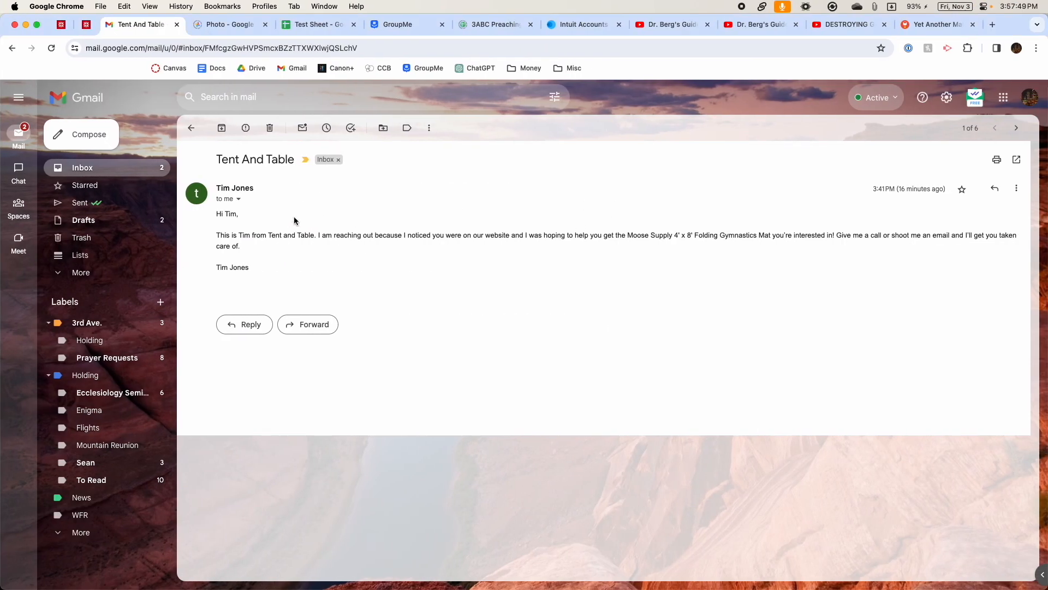
{"action": "left_click", "coordinate": [141, 173]}
{"action": "key", "text": "ctrl+Left"}
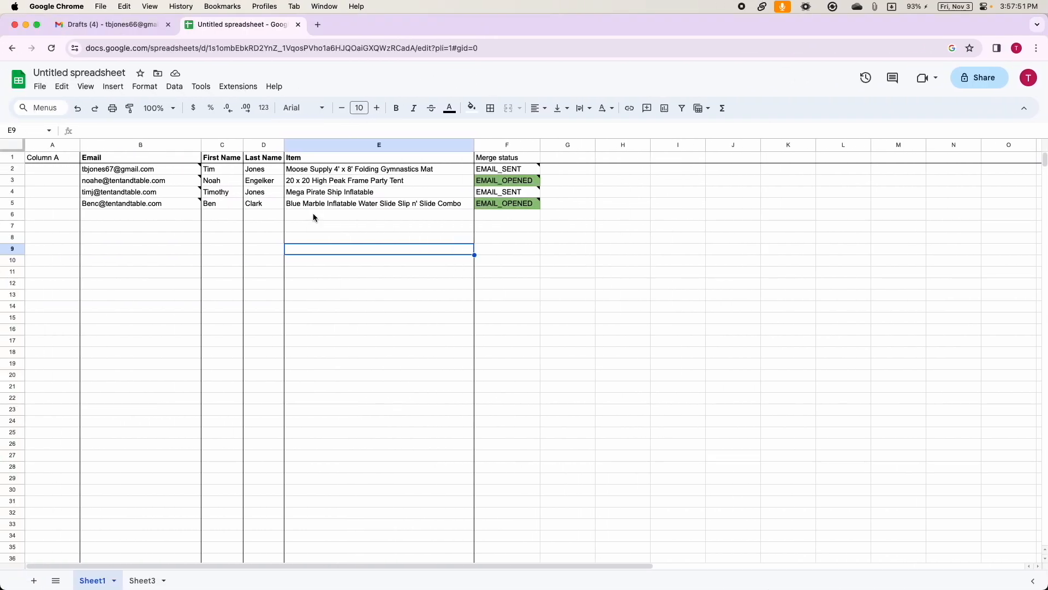
Step: Open the Yet Another Mail Merge tracking report for Sheet1
{"action": "left_click_drag", "start_coordinate": [140, 158], "coordinate": [165, 169]}
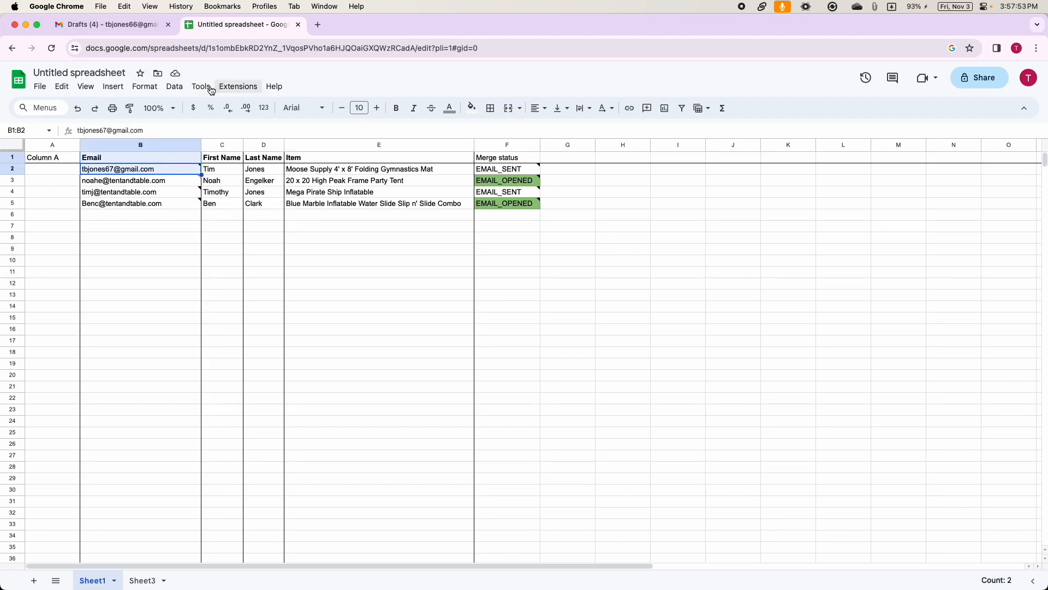
{"action": "left_click", "coordinate": [232, 86]}
{"action": "mouse_move", "coordinate": [358, 195]}
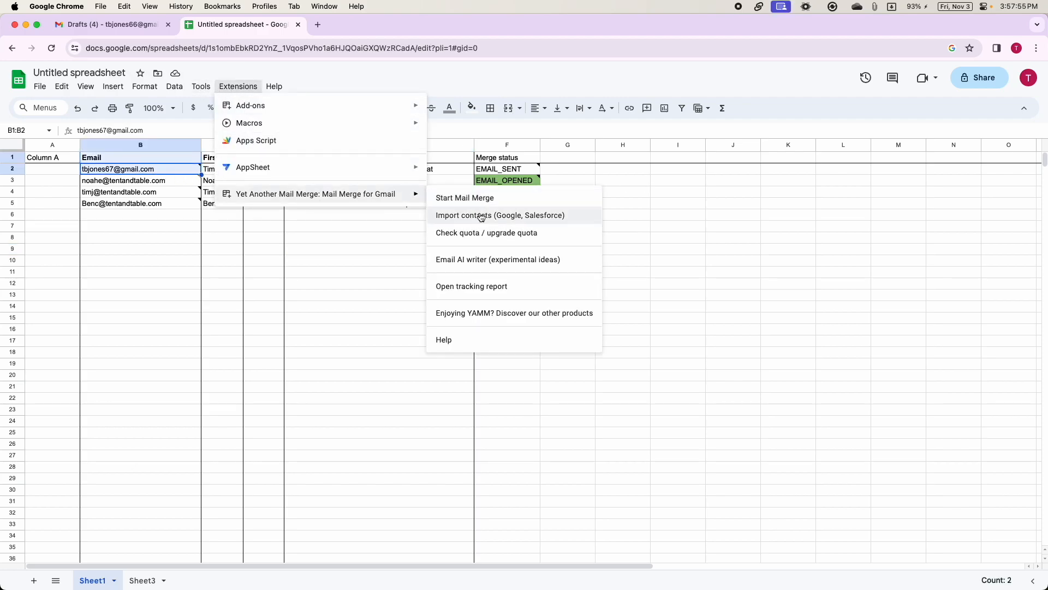
{"action": "left_click", "coordinate": [477, 286]}
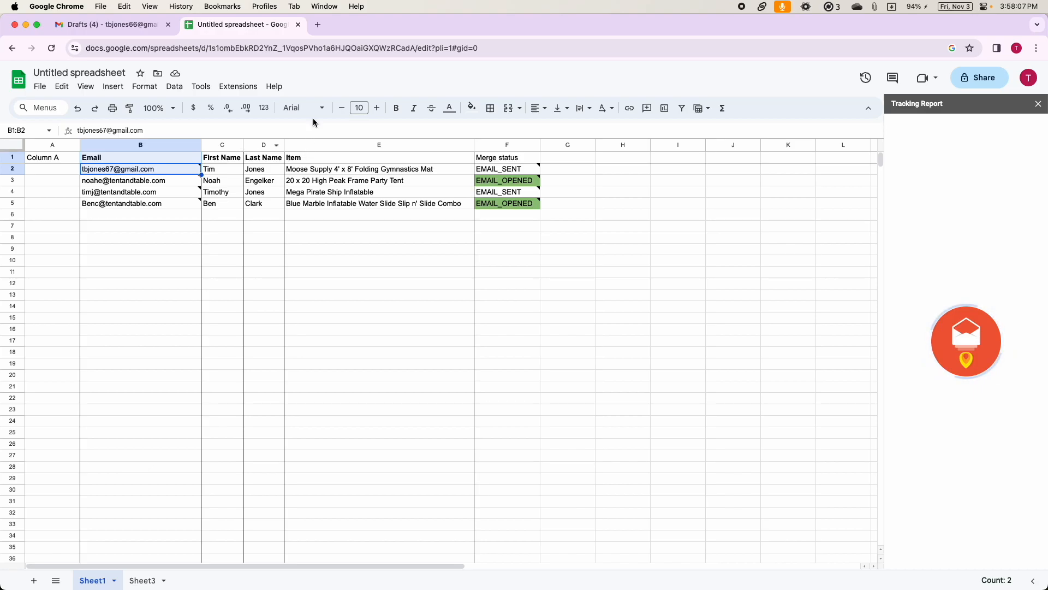
{"action": "left_click", "coordinate": [238, 86]}
{"action": "mouse_move", "coordinate": [276, 194]}
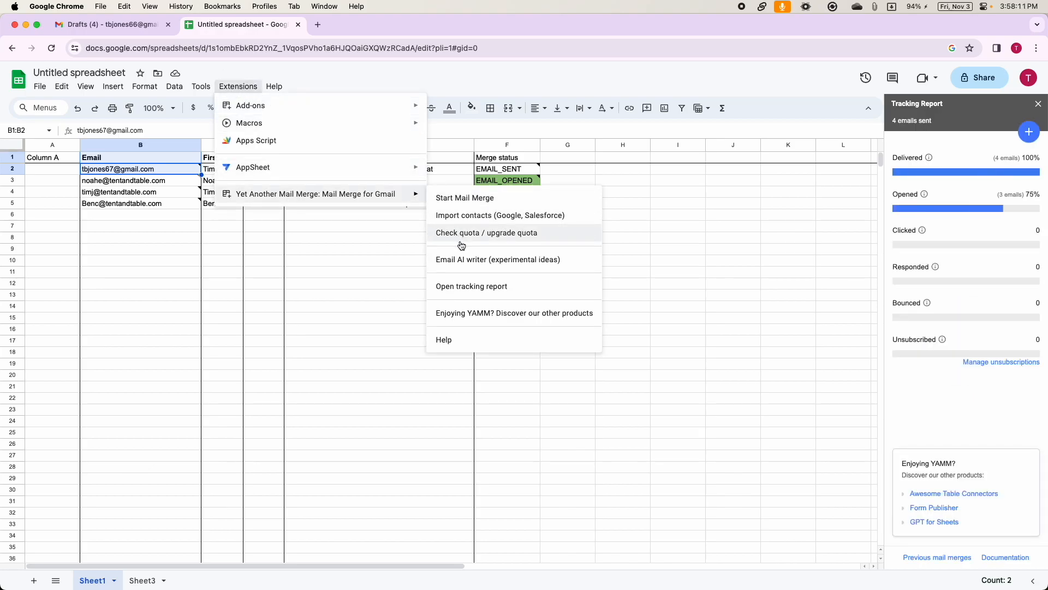
{"action": "left_click", "coordinate": [672, 272]}
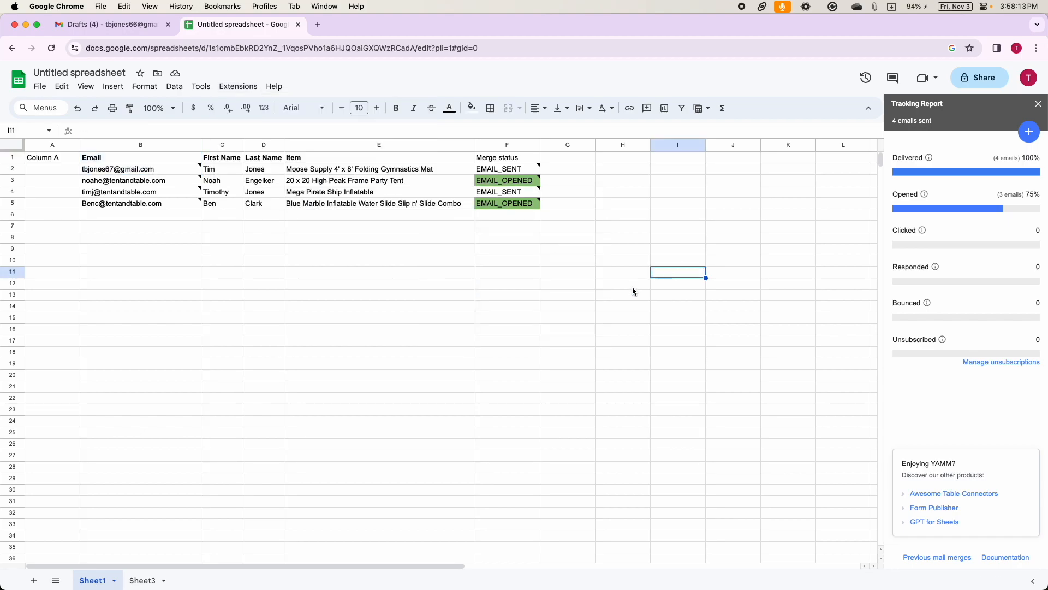
Step: Revisit the received Tent And Table email, then recheck the Merge status column and the opened-time note in F5
{"action": "key", "text": "ctrl+Right"}
{"action": "left_click", "coordinate": [269, 181]}
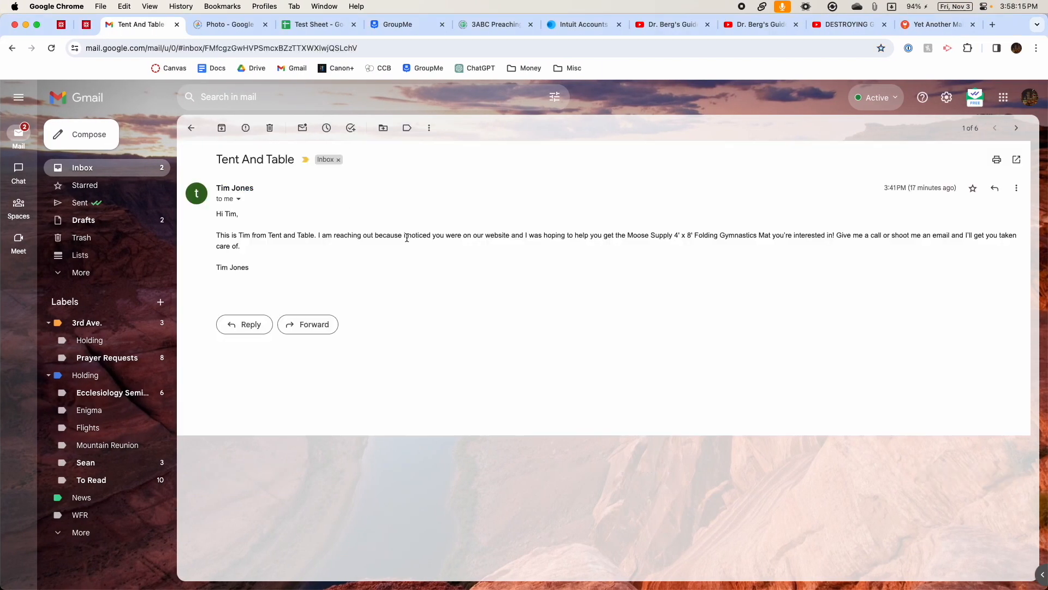
{"action": "key", "text": "ctrl+Left"}
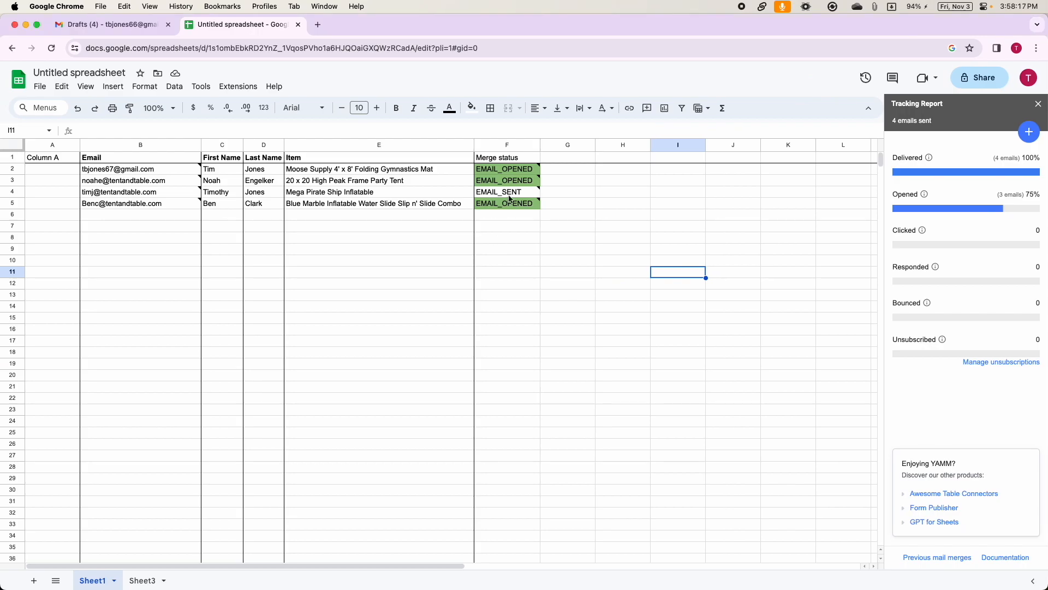
{"action": "mouse_move", "coordinate": [541, 201]}
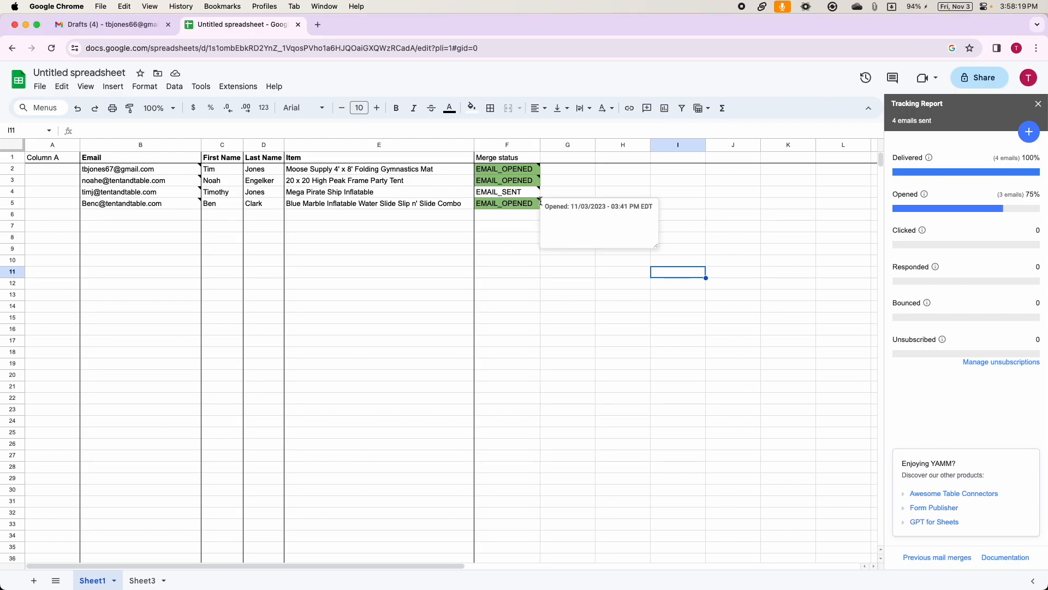
Step: Open the received Tent And Table email in the row 4 recipient's Gmail inbox, then return to Sheet1 to check its merge status
{"action": "mouse_move", "coordinate": [503, 174]}
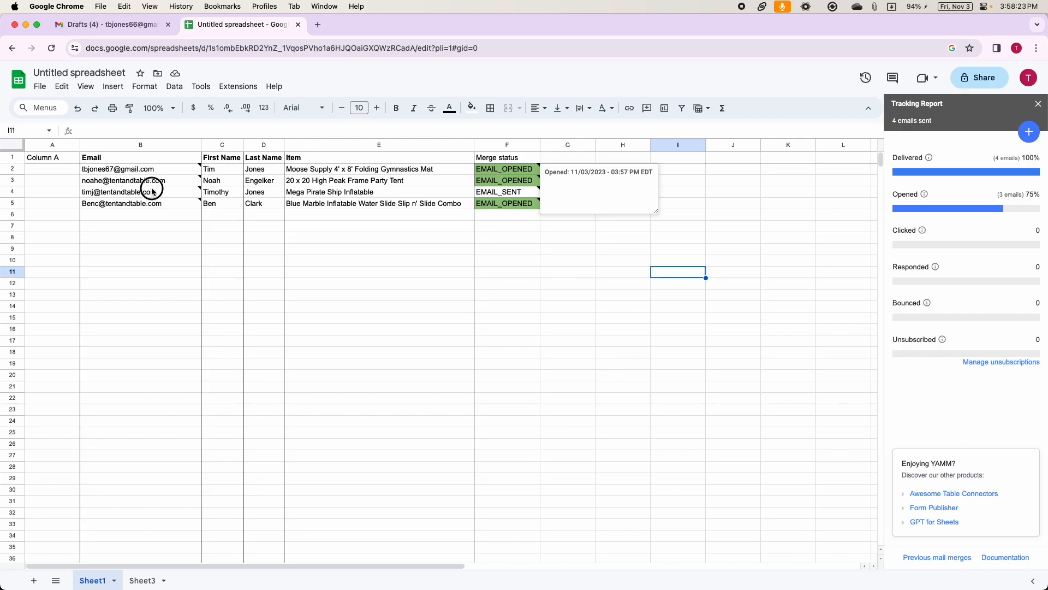
{"action": "left_click", "coordinate": [169, 195]}
{"action": "key", "text": "ctrl+Left"}
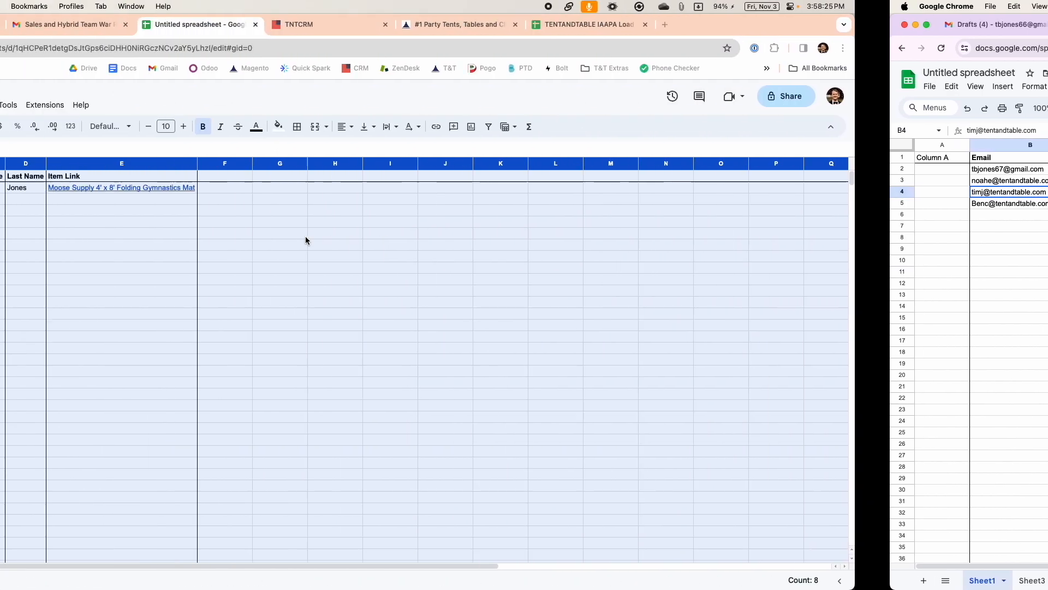
{"action": "left_click", "coordinate": [222, 26]}
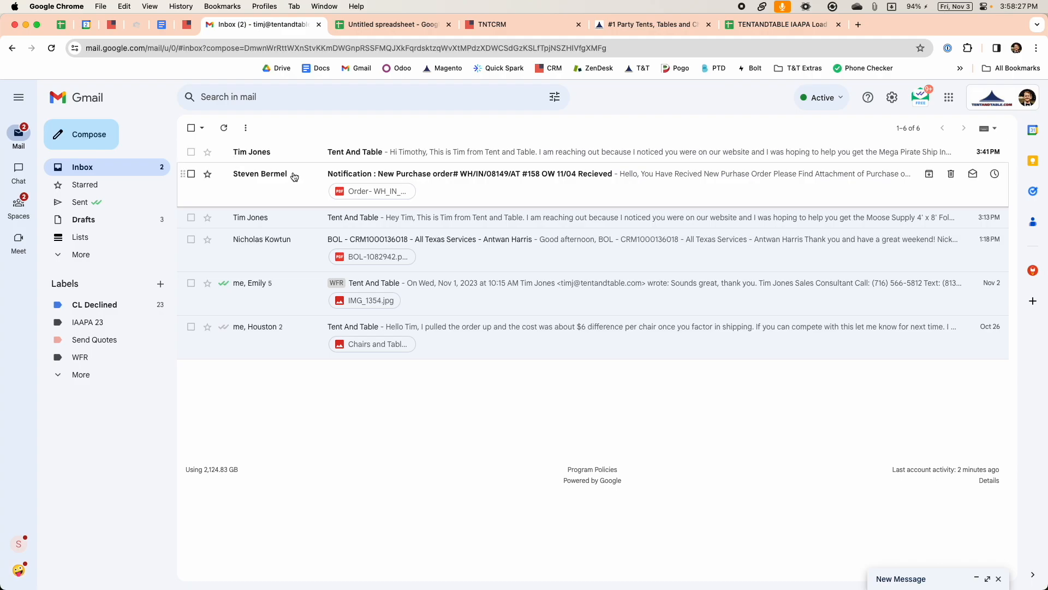
{"action": "left_click", "coordinate": [279, 148]}
{"action": "key", "text": "ctrl+Right"}
{"action": "key", "text": "ctrl+Left"}
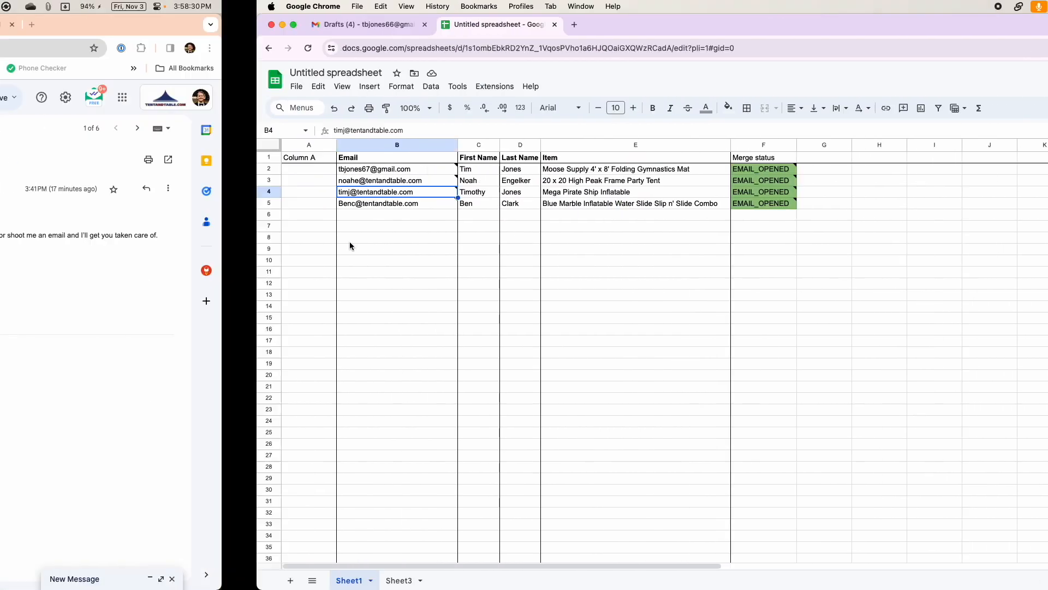
{"action": "key", "text": "ctrl+Right"}
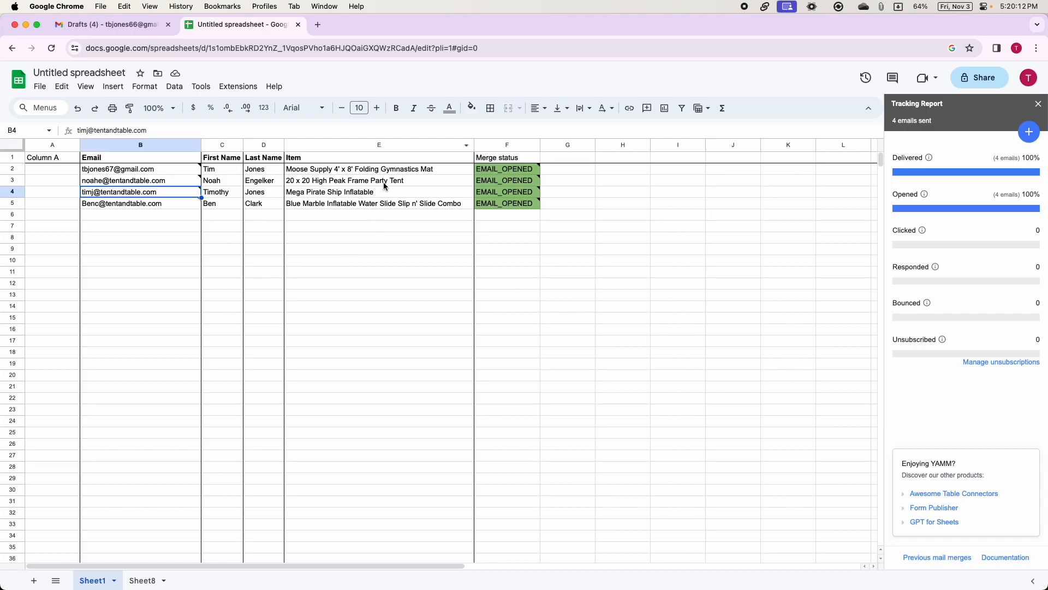
Step: Compare the First Name and Item values in row 4 of Sheet1 with the greeting and product in that recipient's received email
{"action": "mouse_move", "coordinate": [205, 181]}
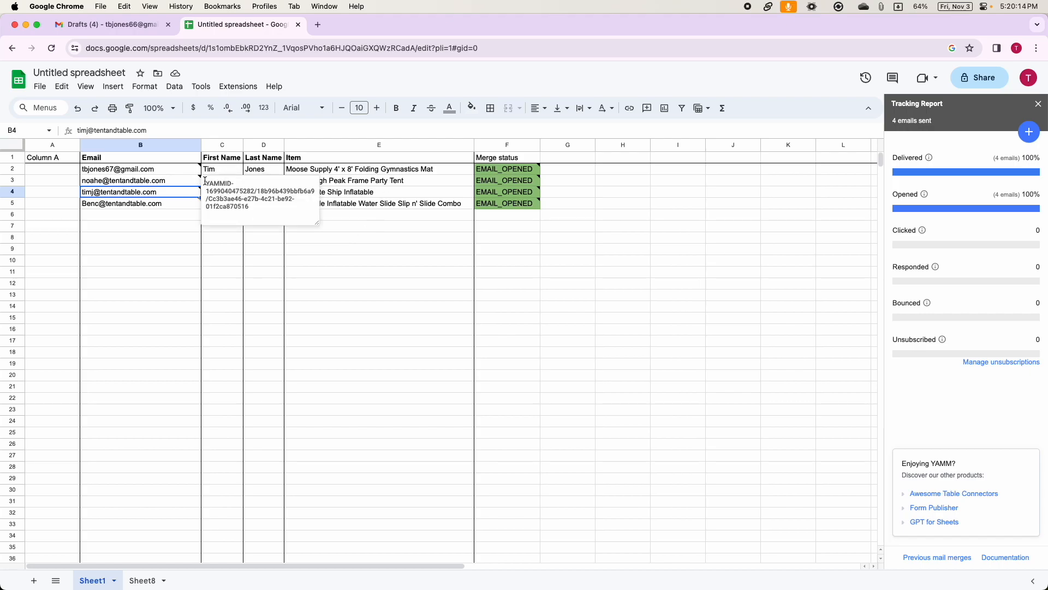
{"action": "mouse_move", "coordinate": [143, 197]}
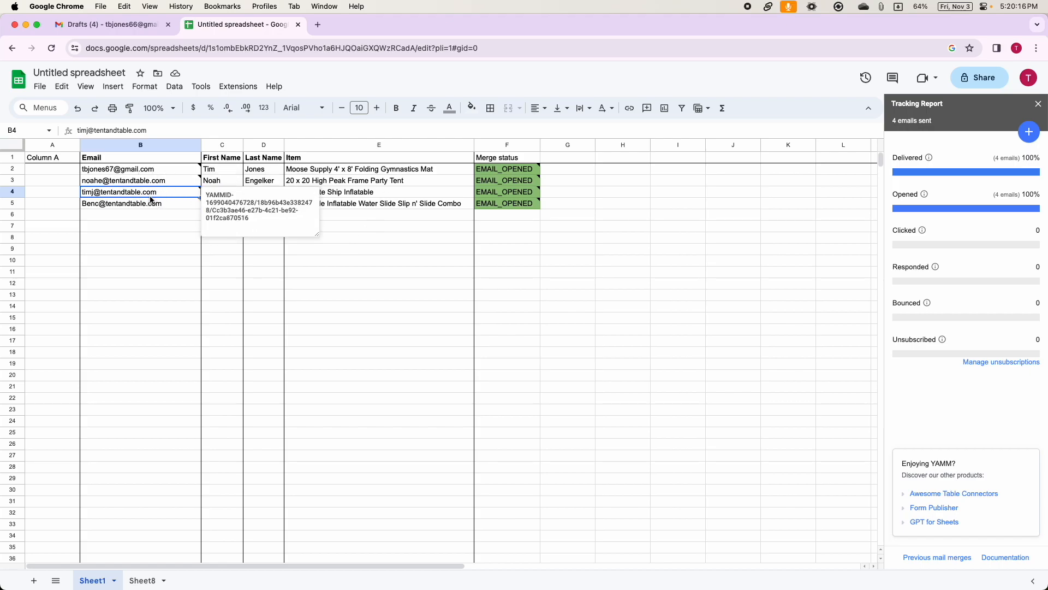
{"action": "key", "text": "ctrl+Left"}
{"action": "key", "text": "ctrl+Right"}
{"action": "left_click", "coordinate": [191, 248]}
{"action": "left_click", "coordinate": [230, 193]}
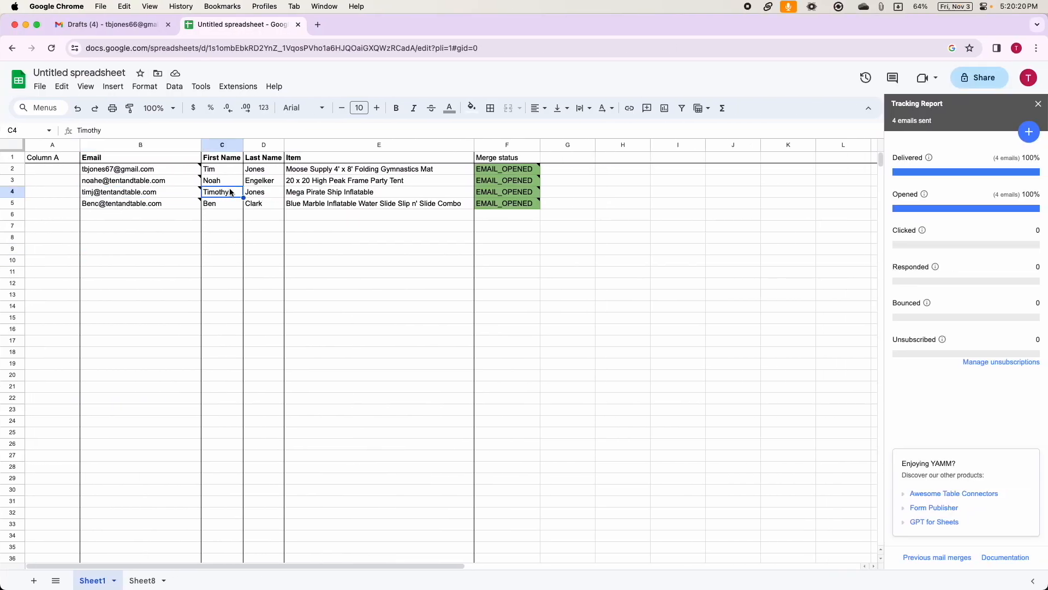
{"action": "left_click", "coordinate": [336, 195]}
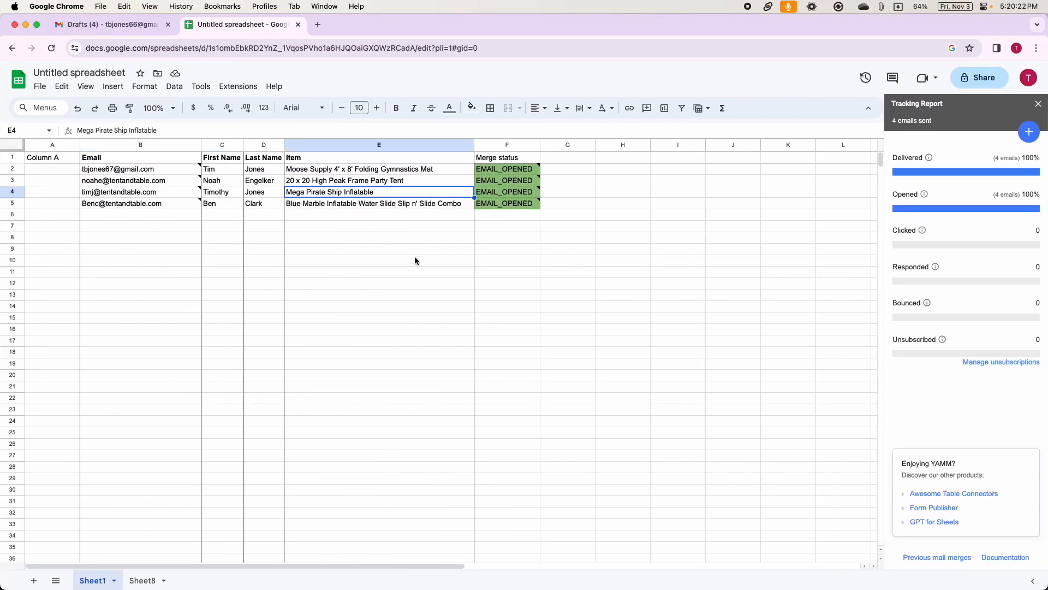
{"action": "key", "text": "ctrl+Left"}
{"action": "left_click_drag", "start_coordinate": [226, 214], "coordinate": [246, 214]}
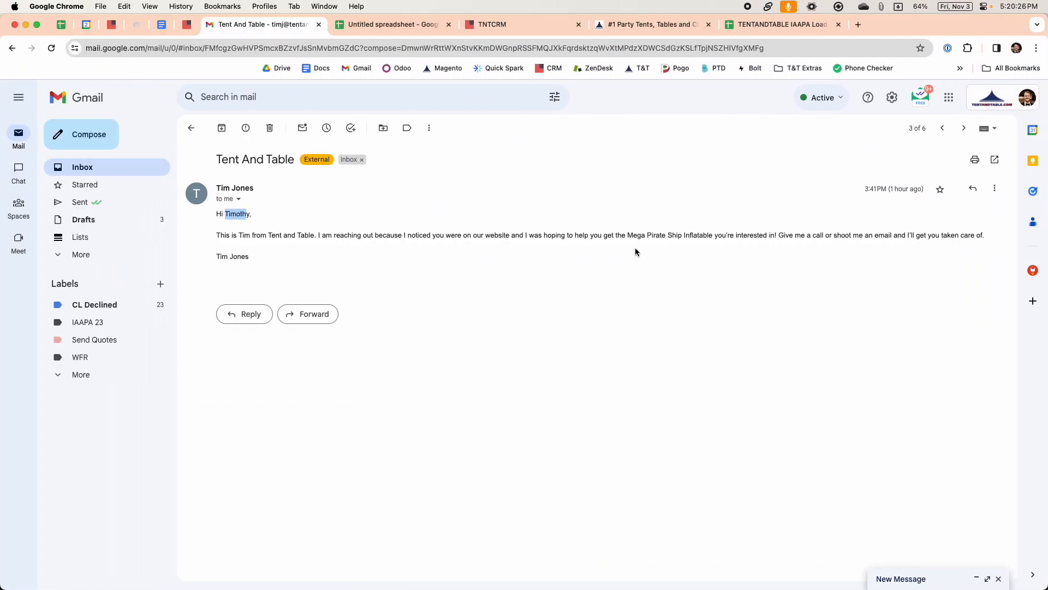
{"action": "left_click_drag", "start_coordinate": [628, 236], "coordinate": [698, 238]}
Step: Compare the row 2 recipient's First Name and Item values on Sheet1 with the text of their received Tent And Table email
{"action": "key", "text": "ctrl+Right"}
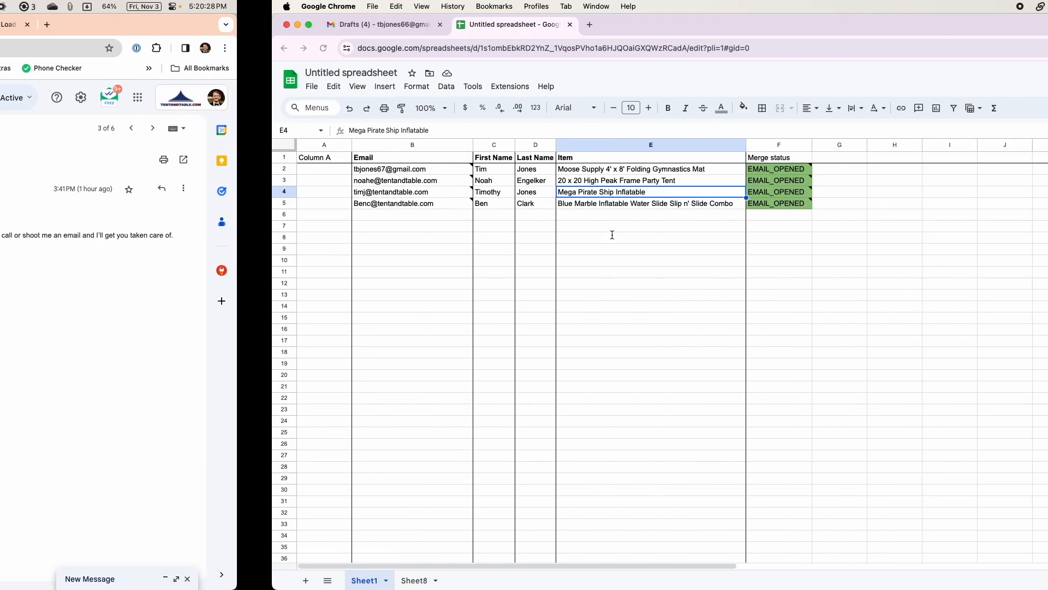
{"action": "left_click", "coordinate": [139, 172]}
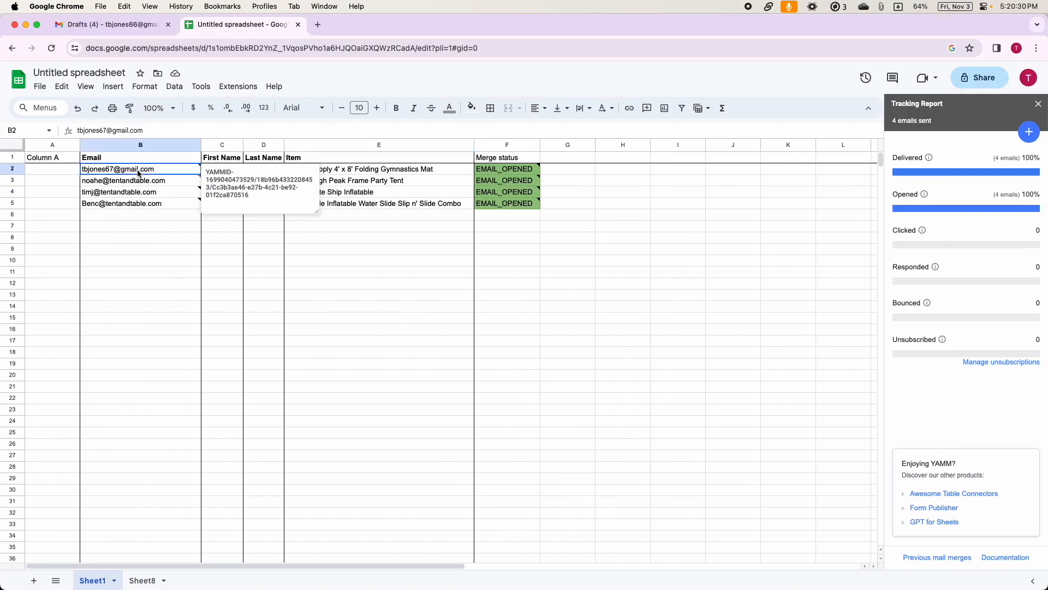
{"action": "left_click", "coordinate": [302, 295]}
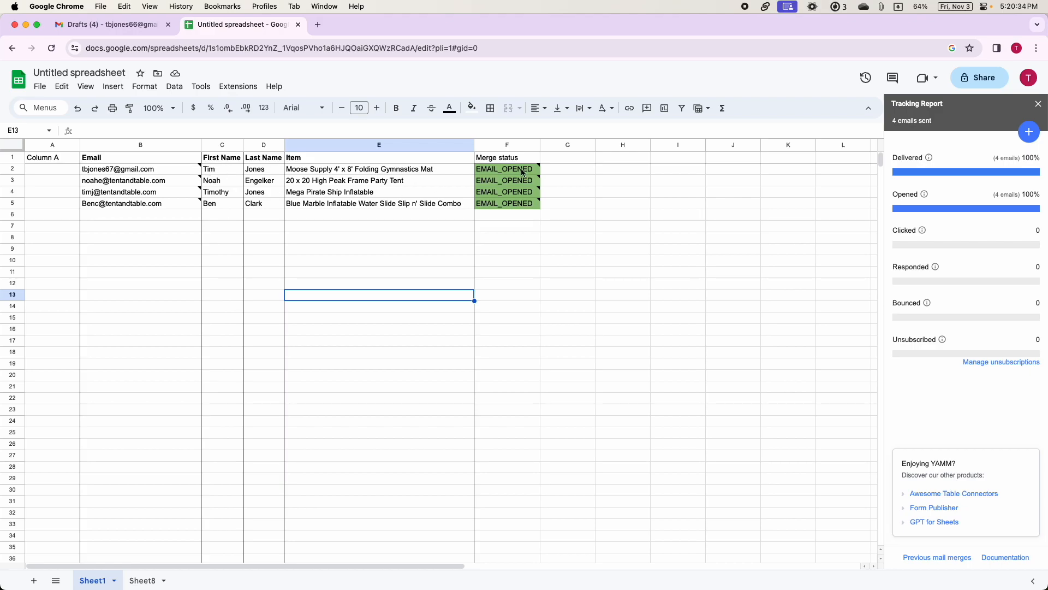
{"action": "left_click", "coordinate": [396, 172]}
{"action": "key", "text": "ctrl+Right"}
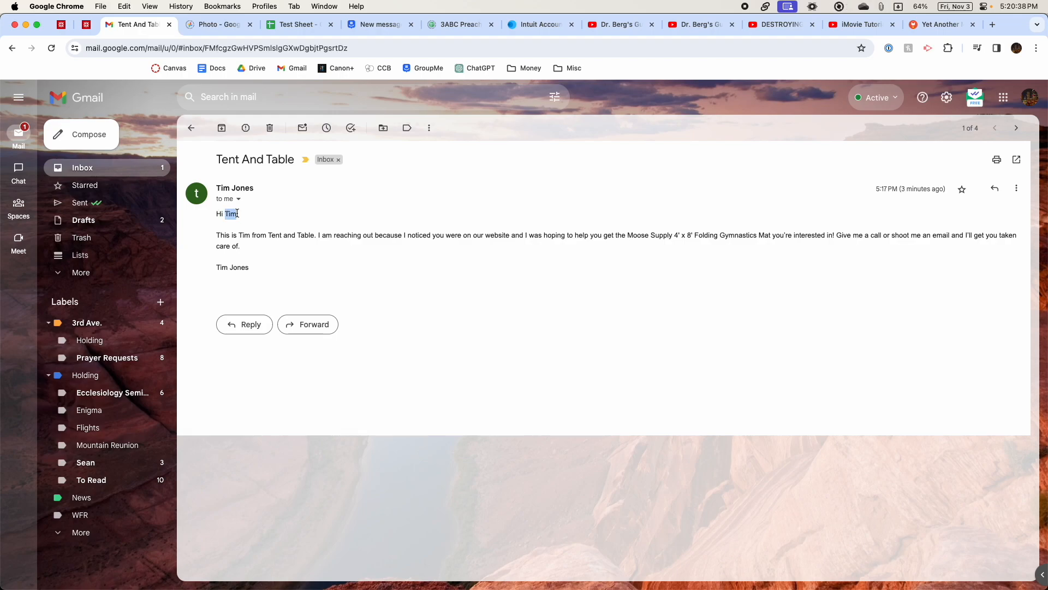
{"action": "left_click_drag", "start_coordinate": [628, 234], "coordinate": [726, 235]}
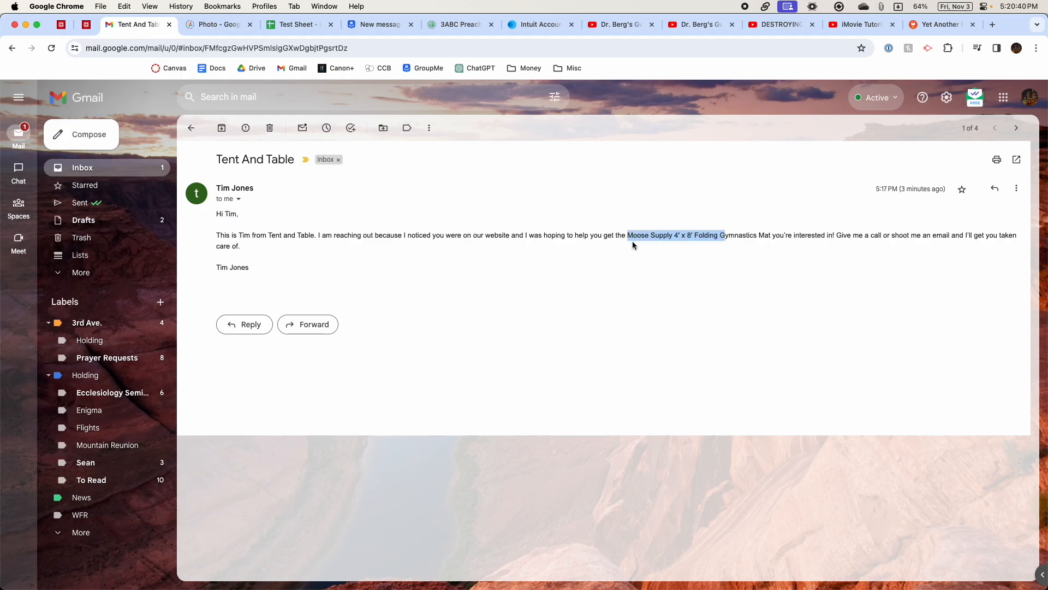
{"action": "key", "text": "ctrl+Left"}
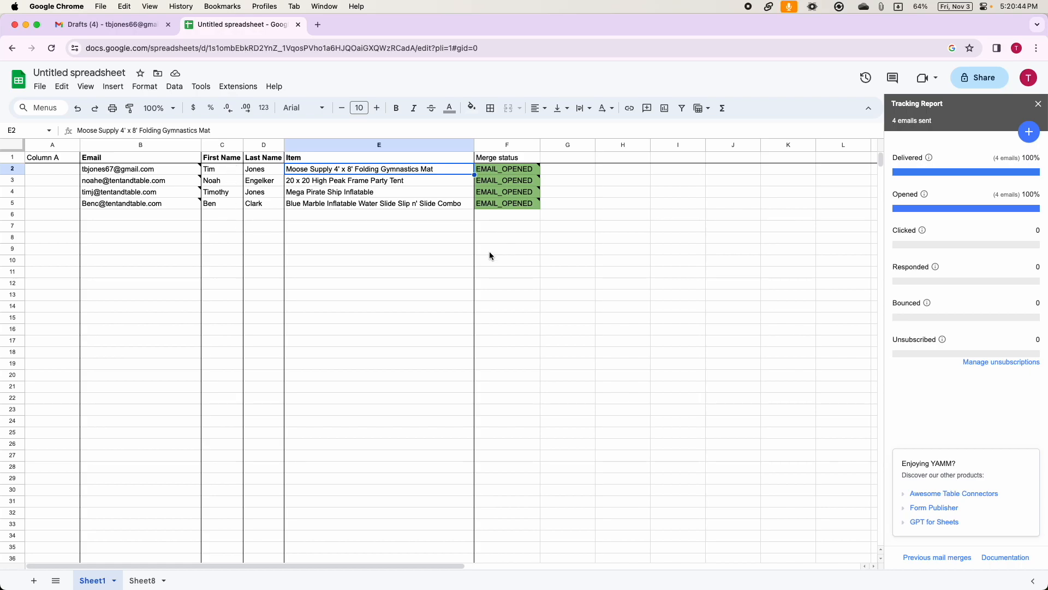
Step: Compare the {{First Name}} and {{Item}} placeholders in the Tent And Table draft with the received email and the matching Sheet1 column headers
{"action": "left_click", "coordinate": [109, 25]}
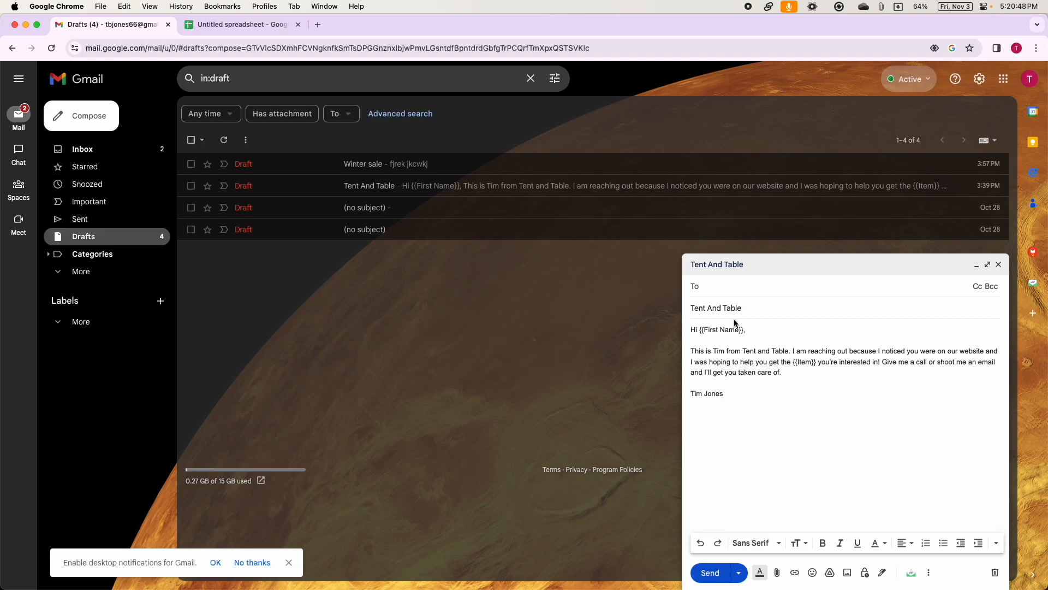
{"action": "left_click_drag", "start_coordinate": [699, 330], "coordinate": [747, 330]}
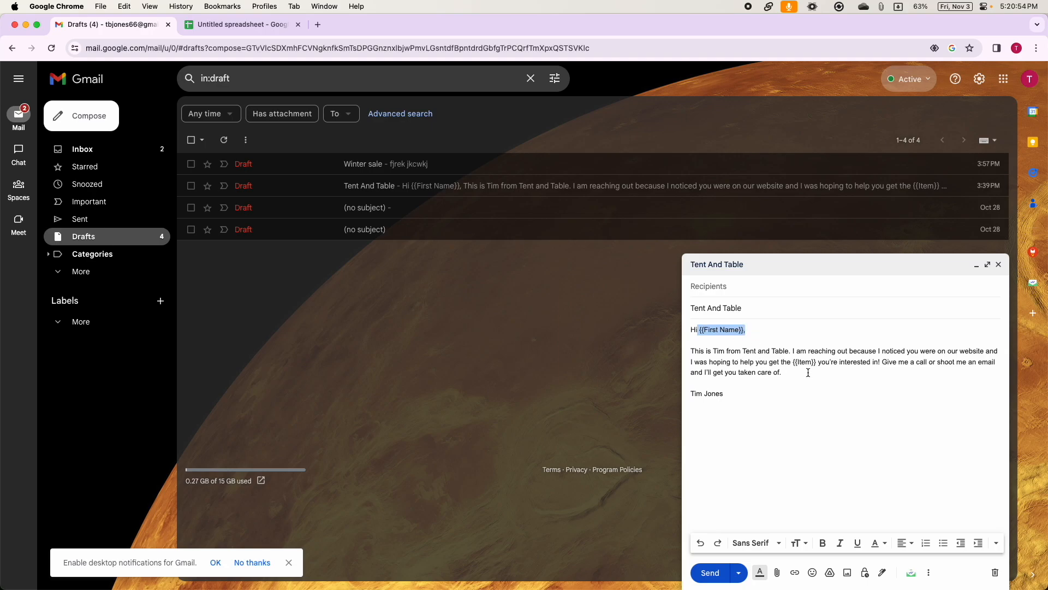
{"action": "left_click_drag", "start_coordinate": [793, 363], "coordinate": [818, 362]}
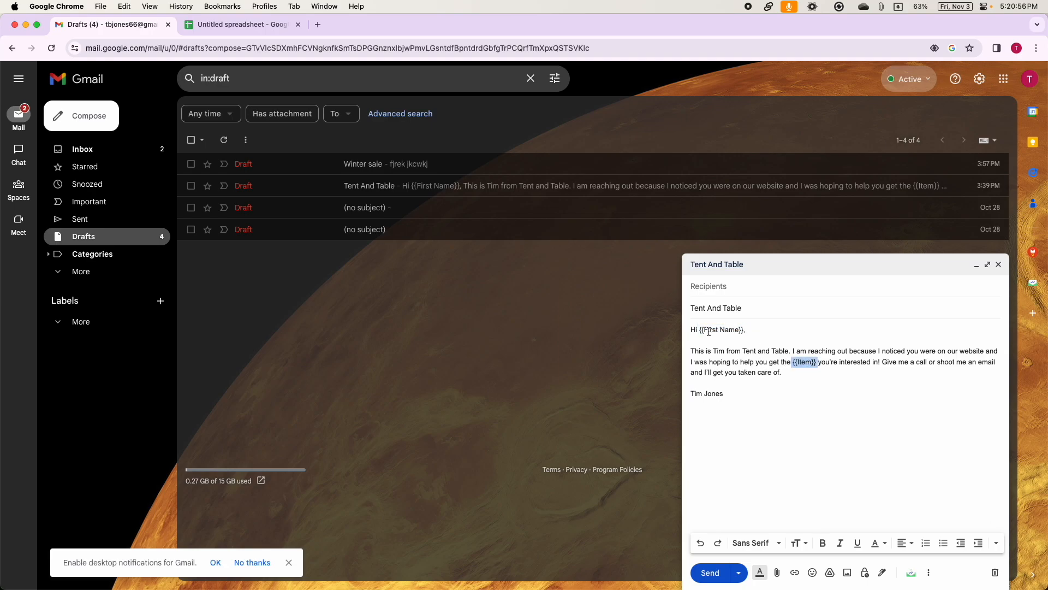
{"action": "key", "text": "ctrl+Right"}
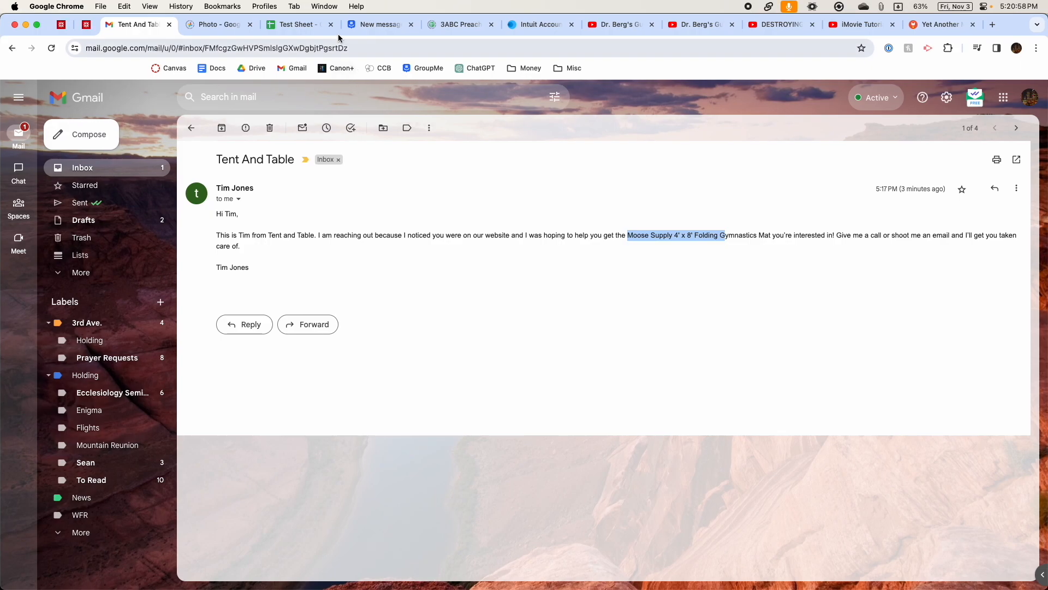
{"action": "key", "text": "ctrl+Left"}
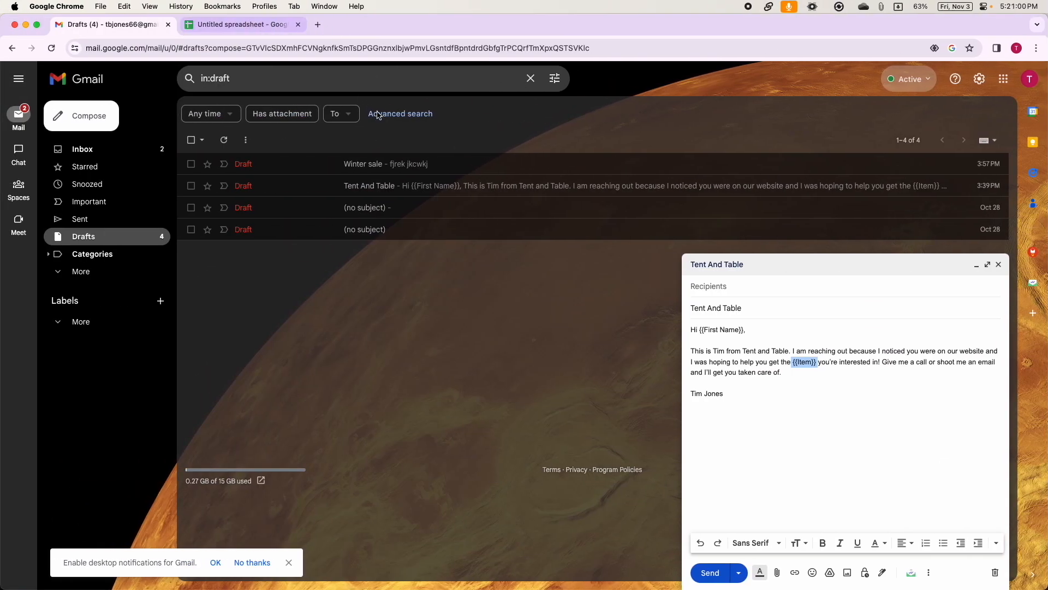
{"action": "left_click", "coordinate": [276, 25]}
{"action": "left_click", "coordinate": [229, 159]}
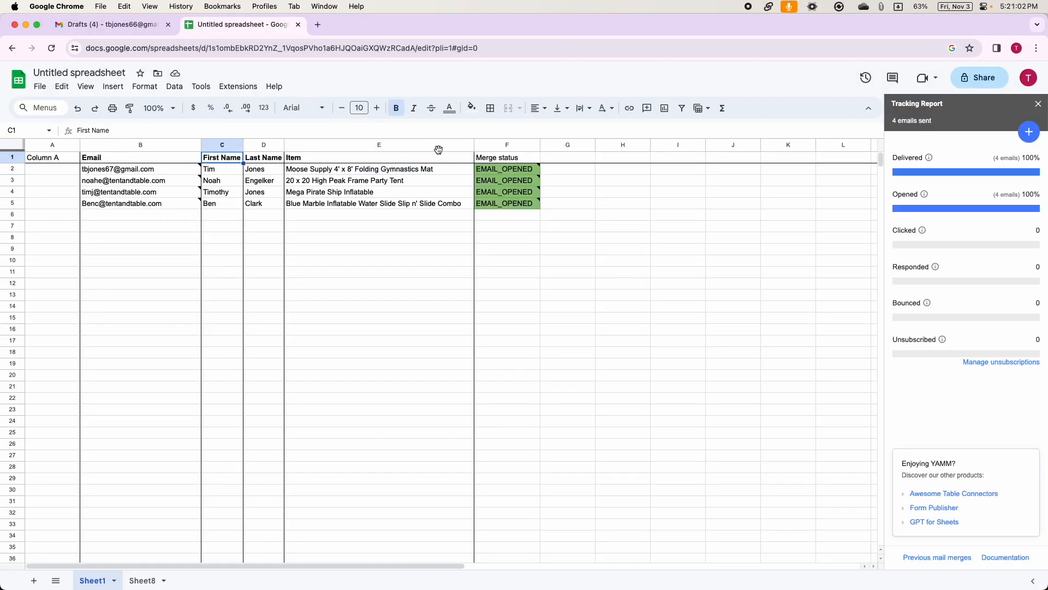
{"action": "left_click", "coordinate": [396, 160]}
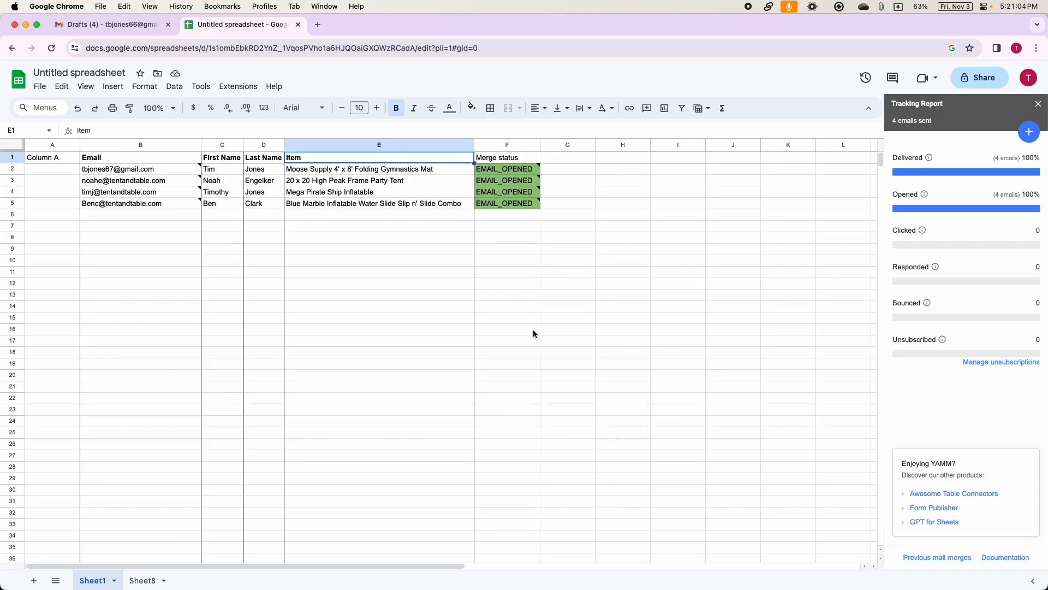